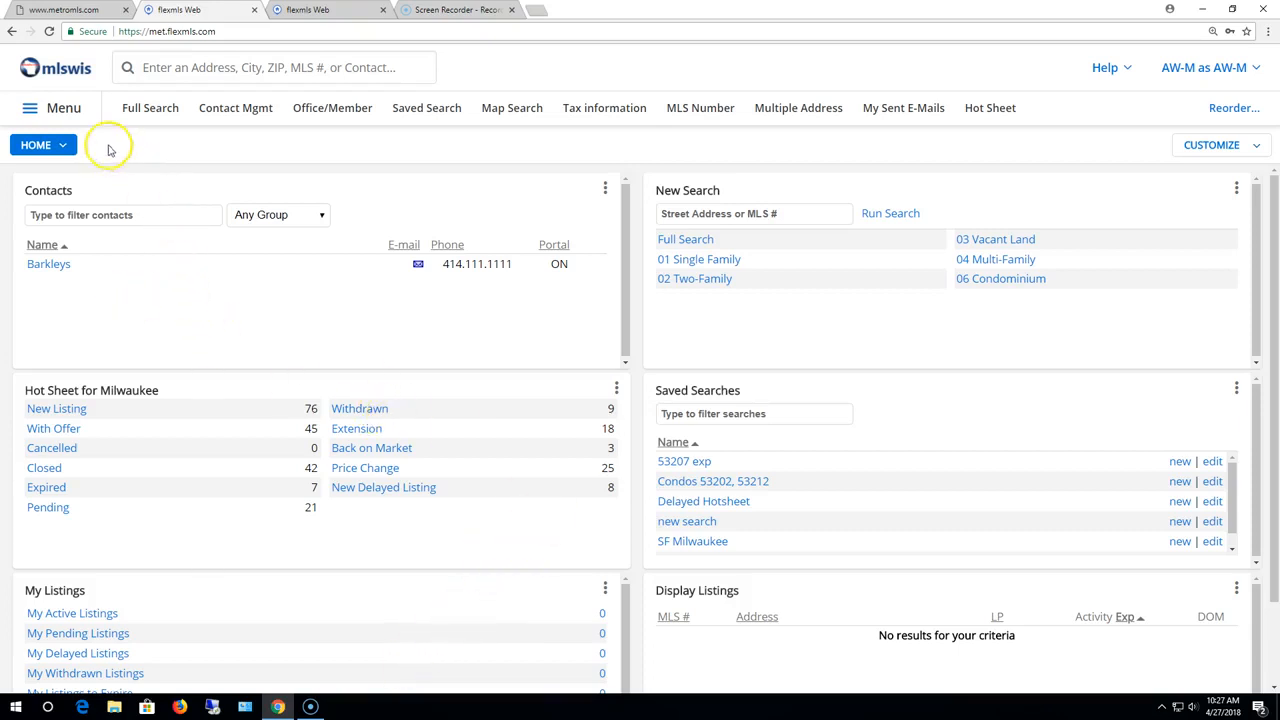
Step: Open the General Preferences page
{"action": "left_click", "coordinate": [64, 108]}
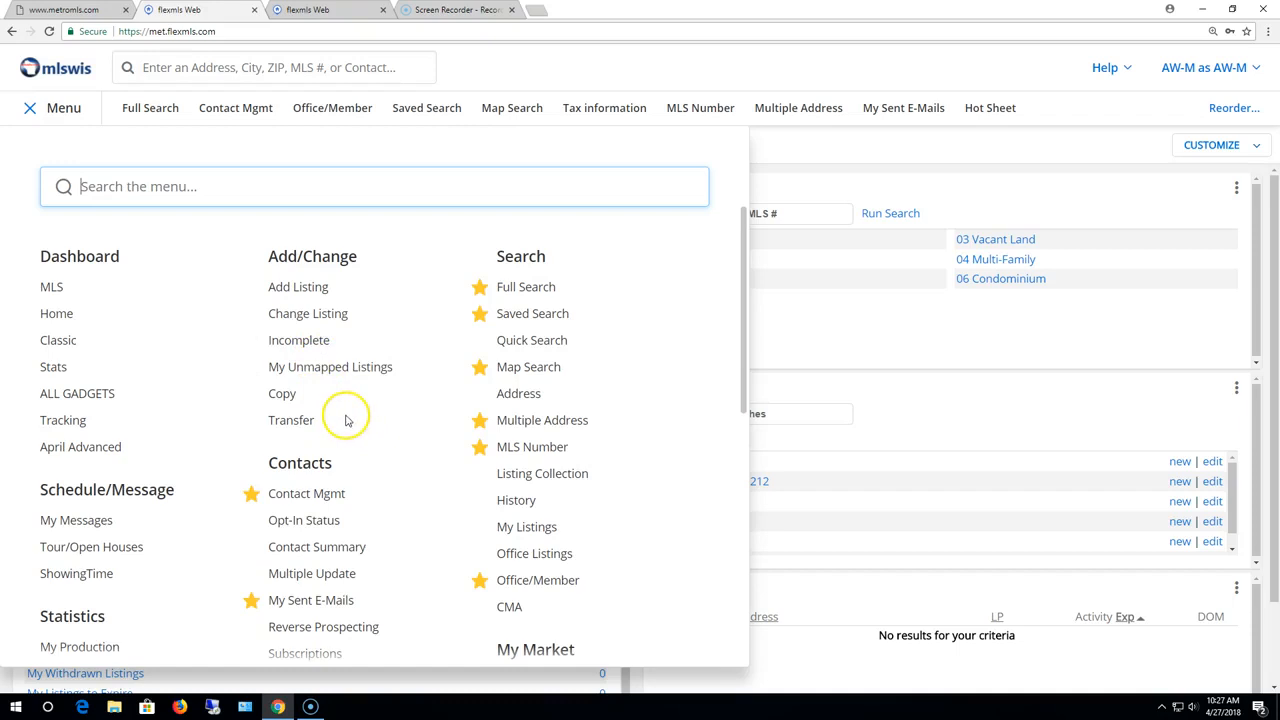
{"action": "scroll", "coordinate": [346, 420], "scroll_direction": "down", "scroll_amount": 5}
{"action": "left_click", "coordinate": [298, 488]}
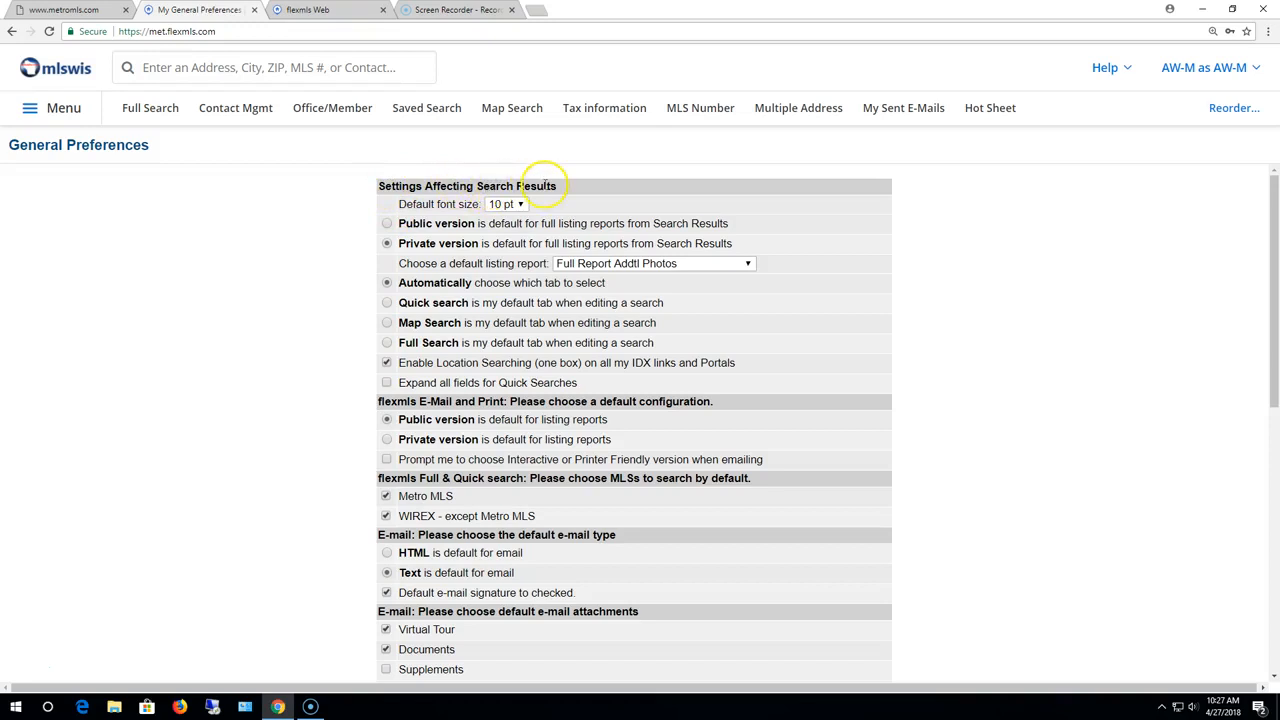
Step: In the second flexmls browser tab, open a full search form for active single-family properties
{"action": "left_click", "coordinate": [298, 10]}
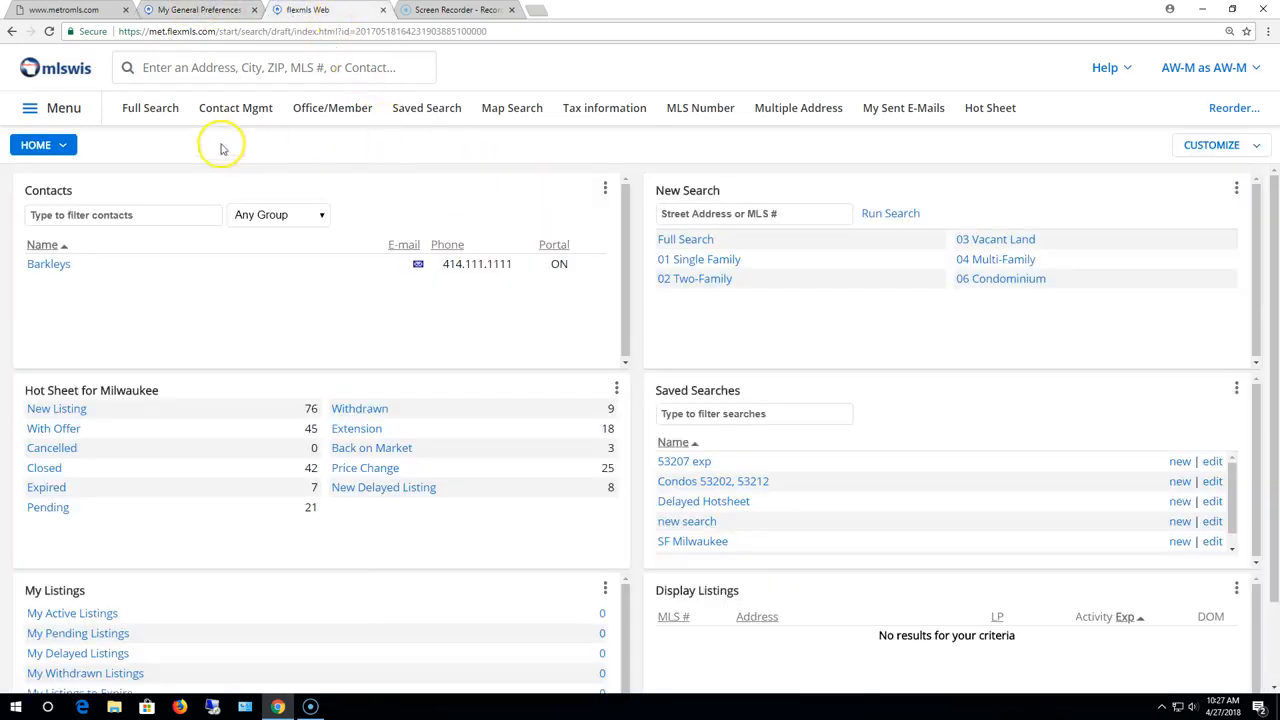
{"action": "left_click", "coordinate": [158, 108]}
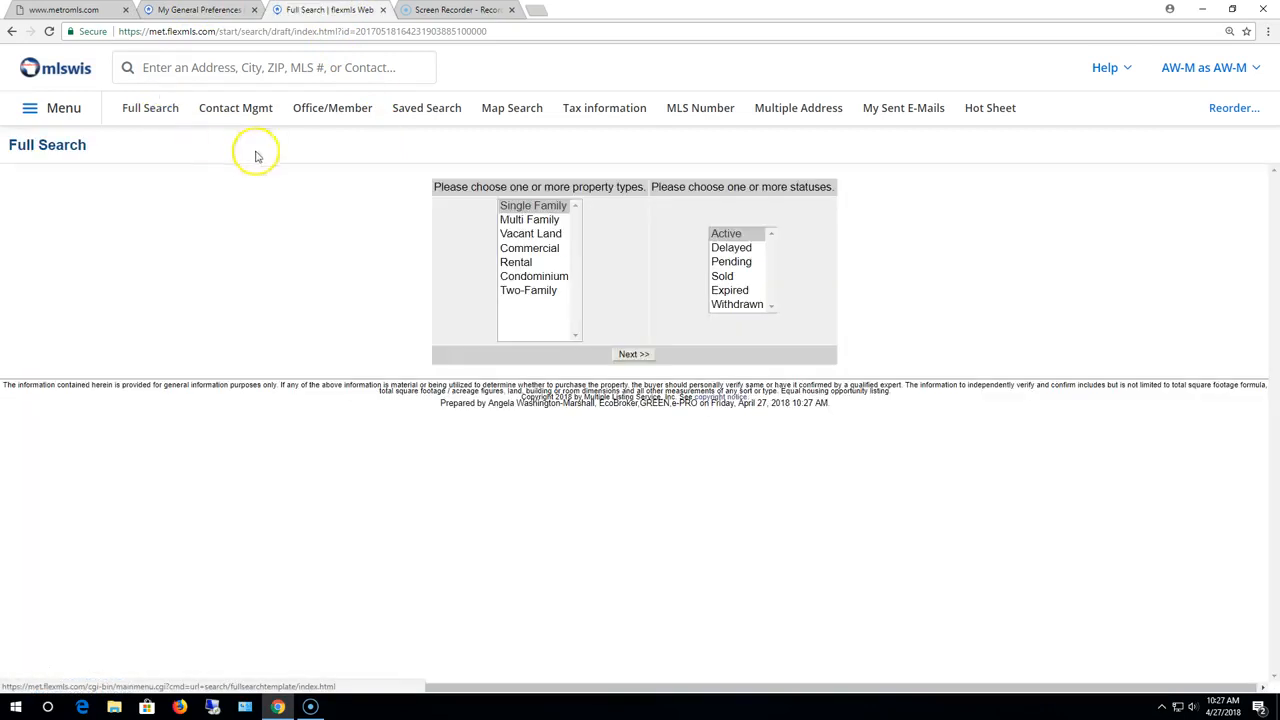
{"action": "left_click", "coordinate": [635, 358]}
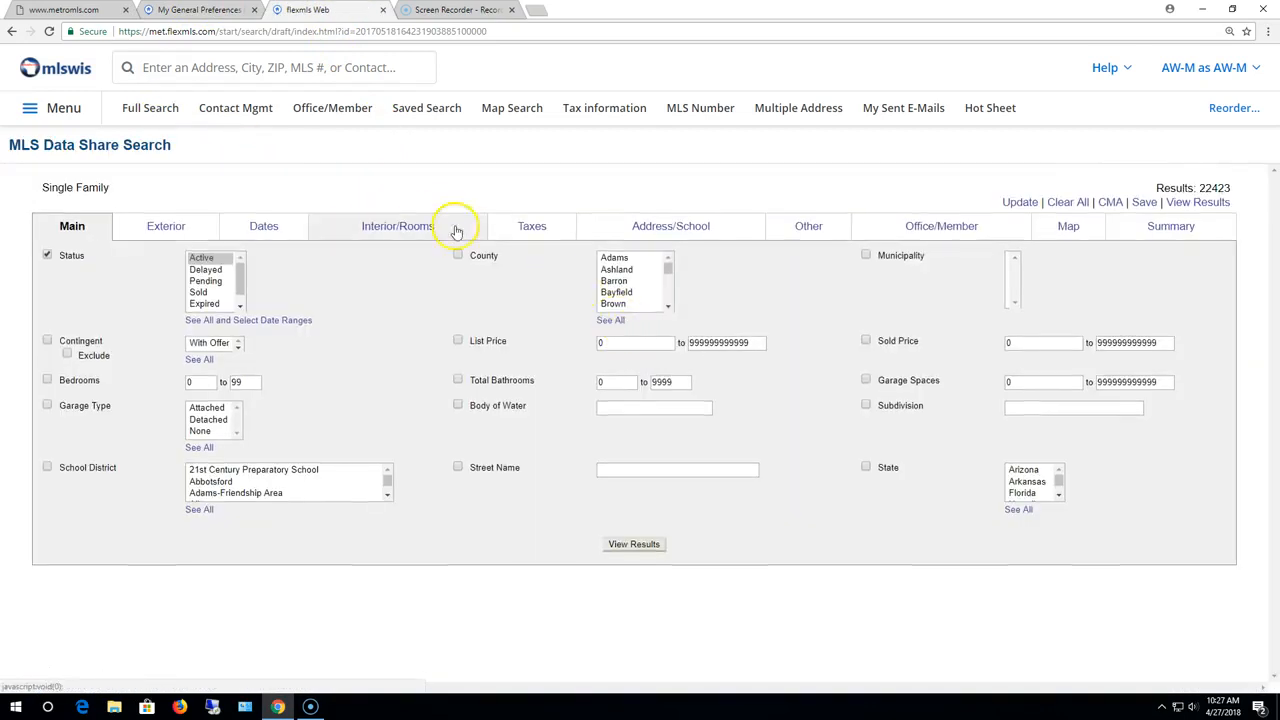
Step: Look up 53207 and start a new single-family search for that zip code
{"action": "left_click", "coordinate": [337, 67]}
{"action": "type", "text": "53207"}
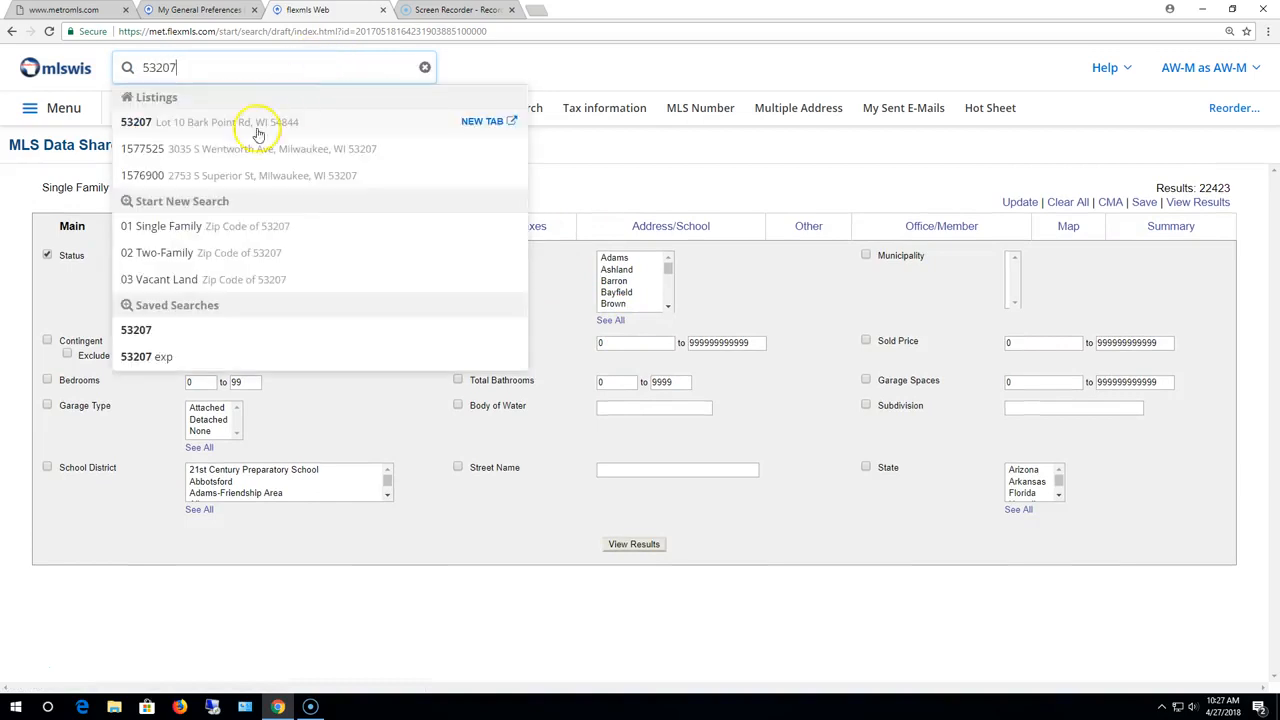
{"action": "left_click", "coordinate": [220, 228]}
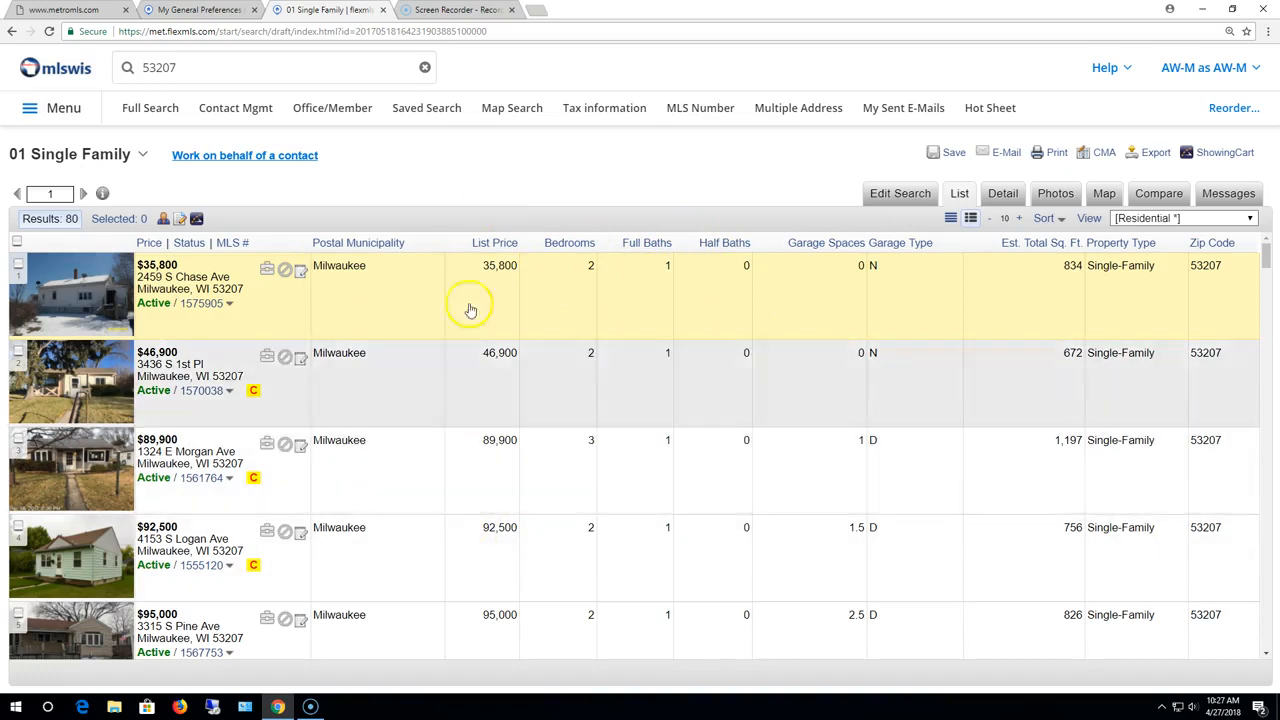
Step: Review the available default font sizes for search results in General Preferences
{"action": "left_click", "coordinate": [165, 10]}
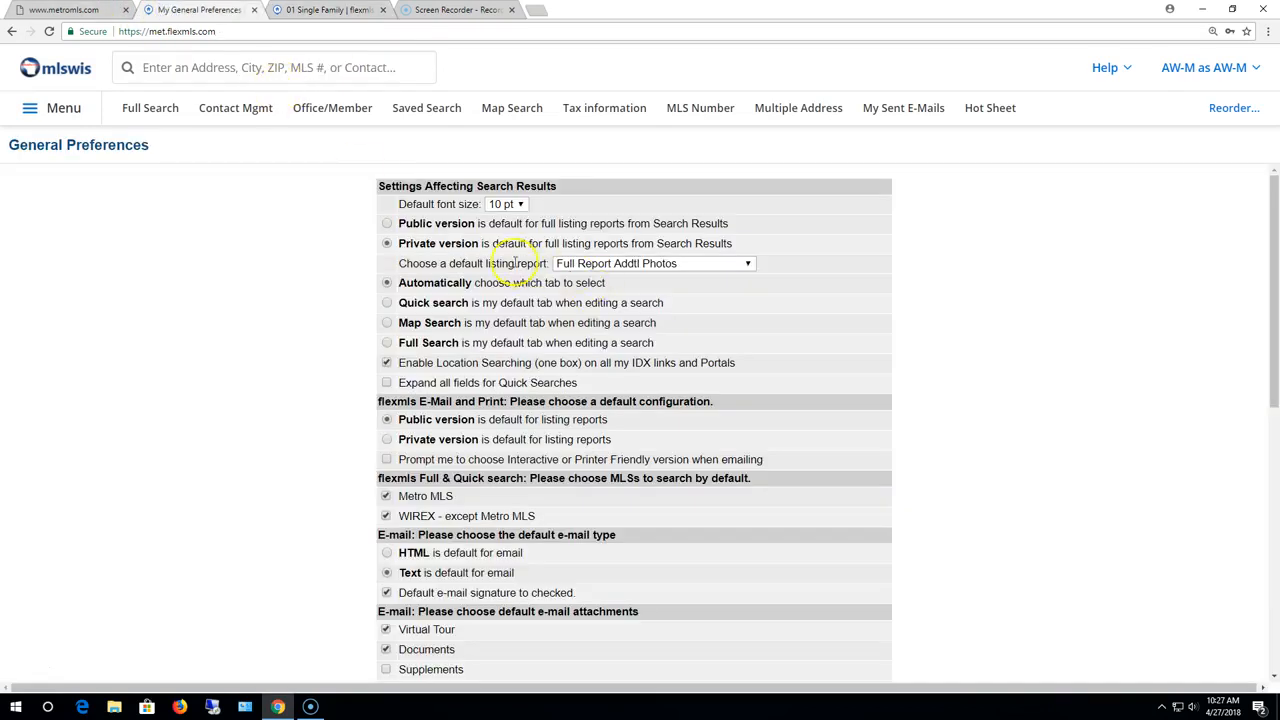
{"action": "left_click", "coordinate": [520, 204]}
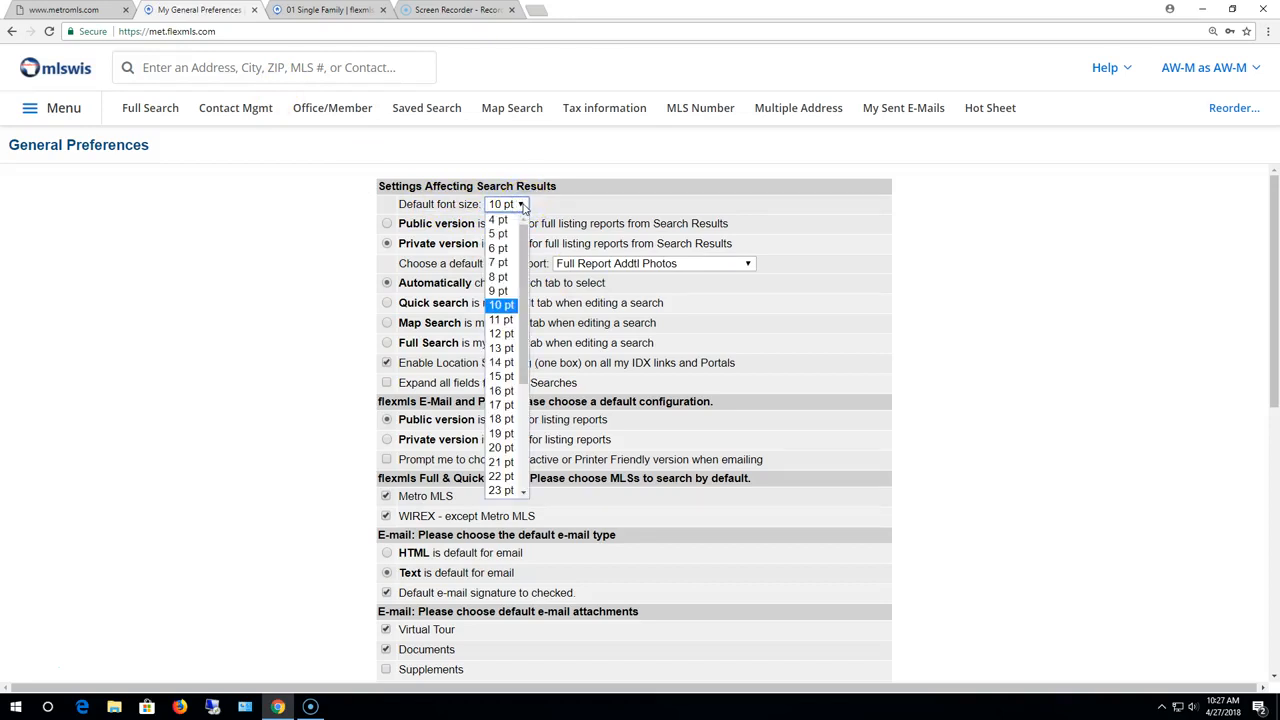
{"action": "left_click", "coordinate": [522, 206]}
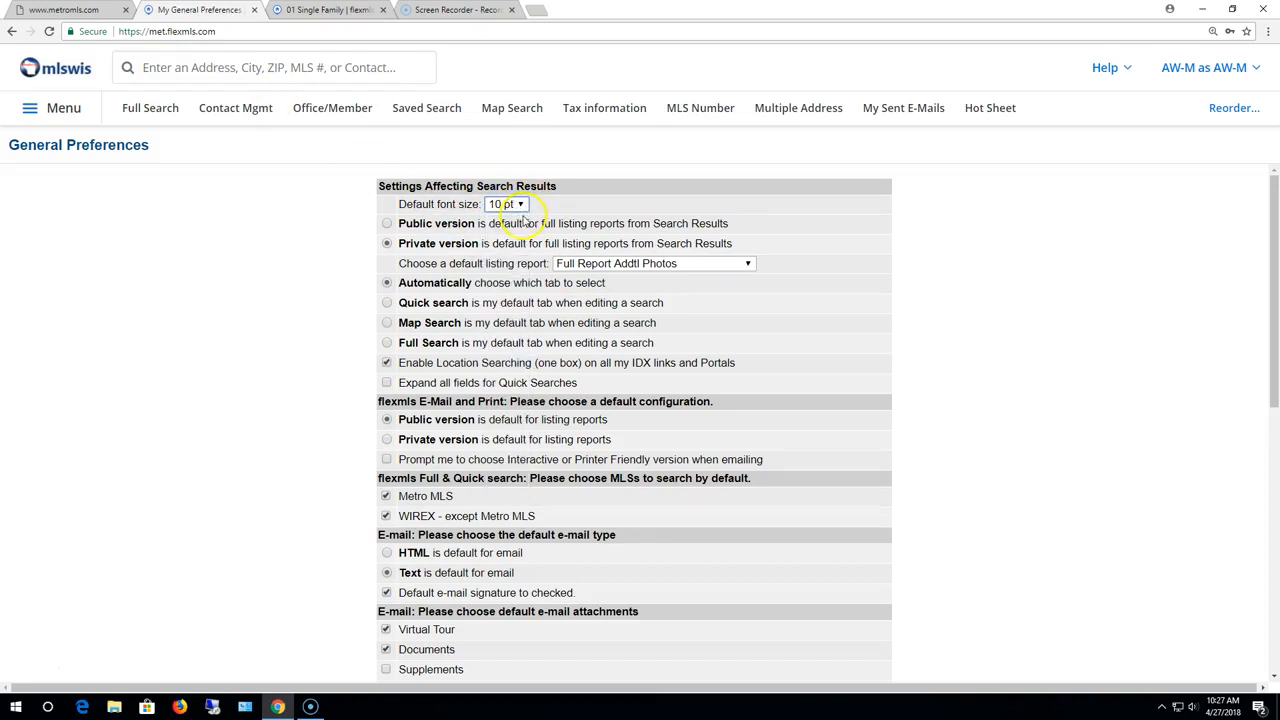
Step: Try a larger font size in the 53207 results list and return it to 10
{"action": "left_click", "coordinate": [320, 11]}
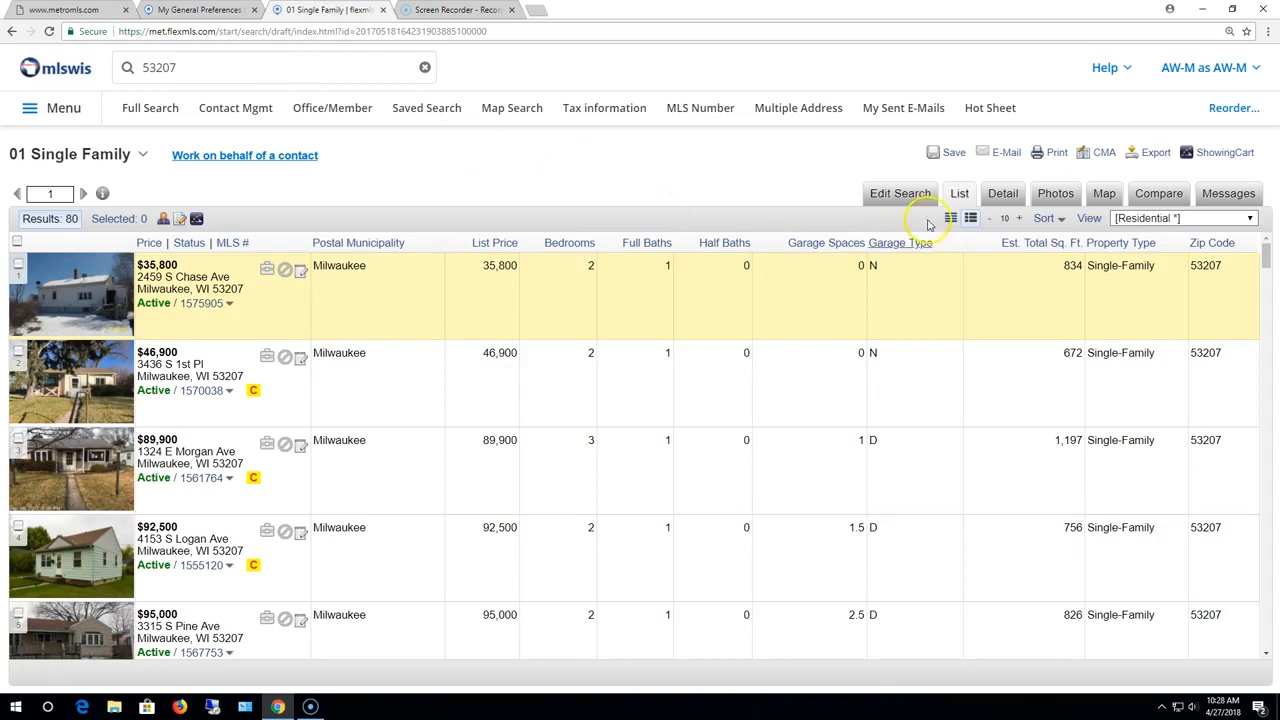
{"action": "left_click", "coordinate": [1018, 218]}
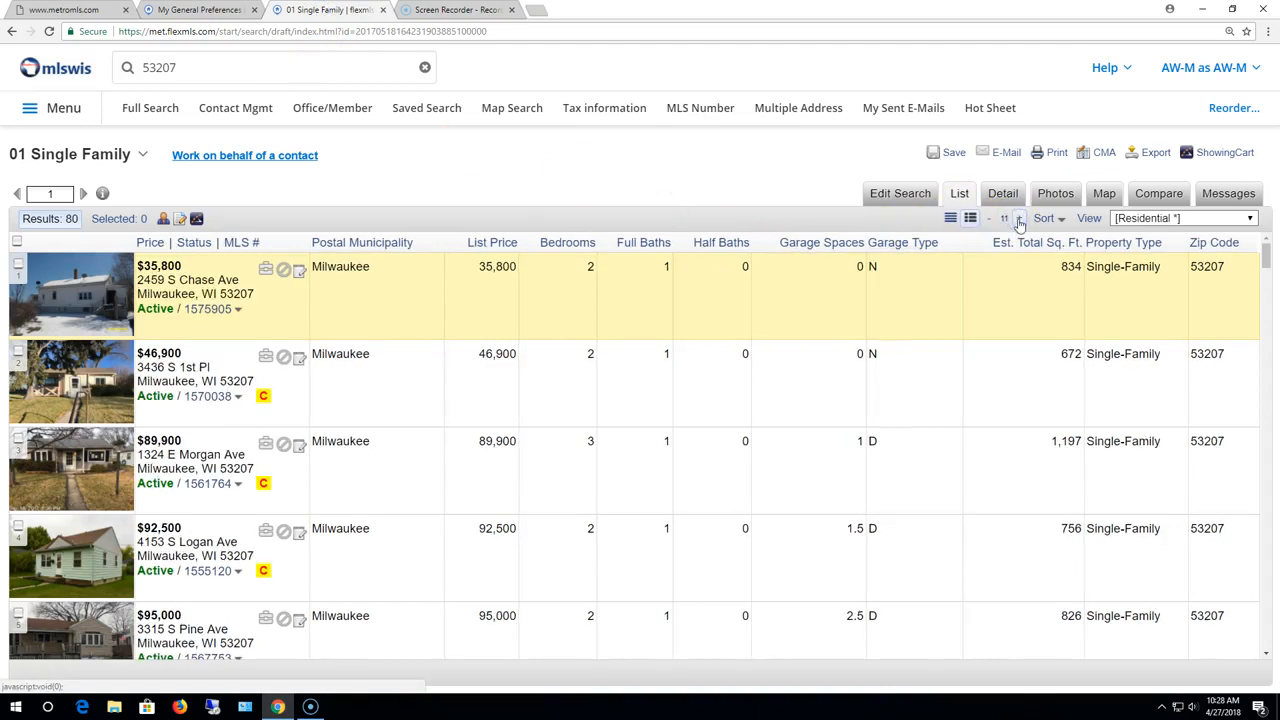
{"action": "left_click", "coordinate": [1019, 219]}
{"action": "left_click", "coordinate": [990, 220]}
{"action": "left_click", "coordinate": [990, 220]}
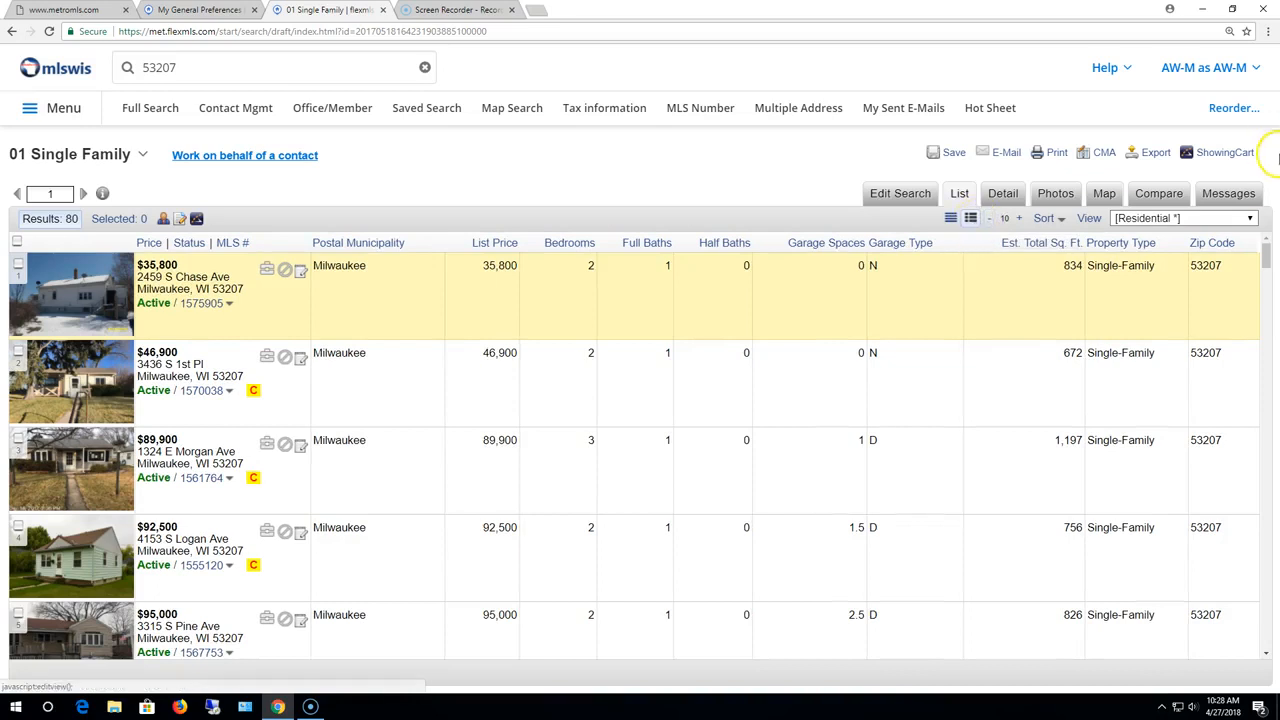
Step: Try enlarging the results page with the browser zoom to 175% and return it to 125%
{"action": "left_click", "coordinate": [1270, 32]}
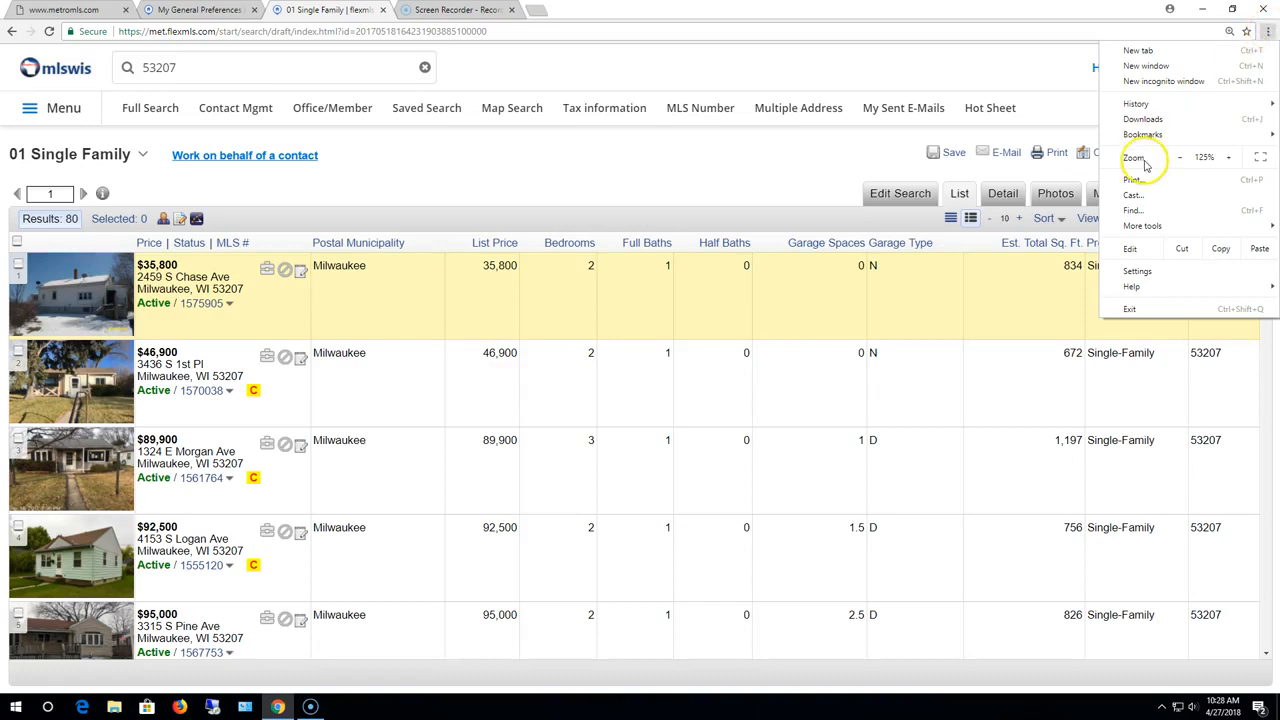
{"action": "left_click", "coordinate": [1229, 158]}
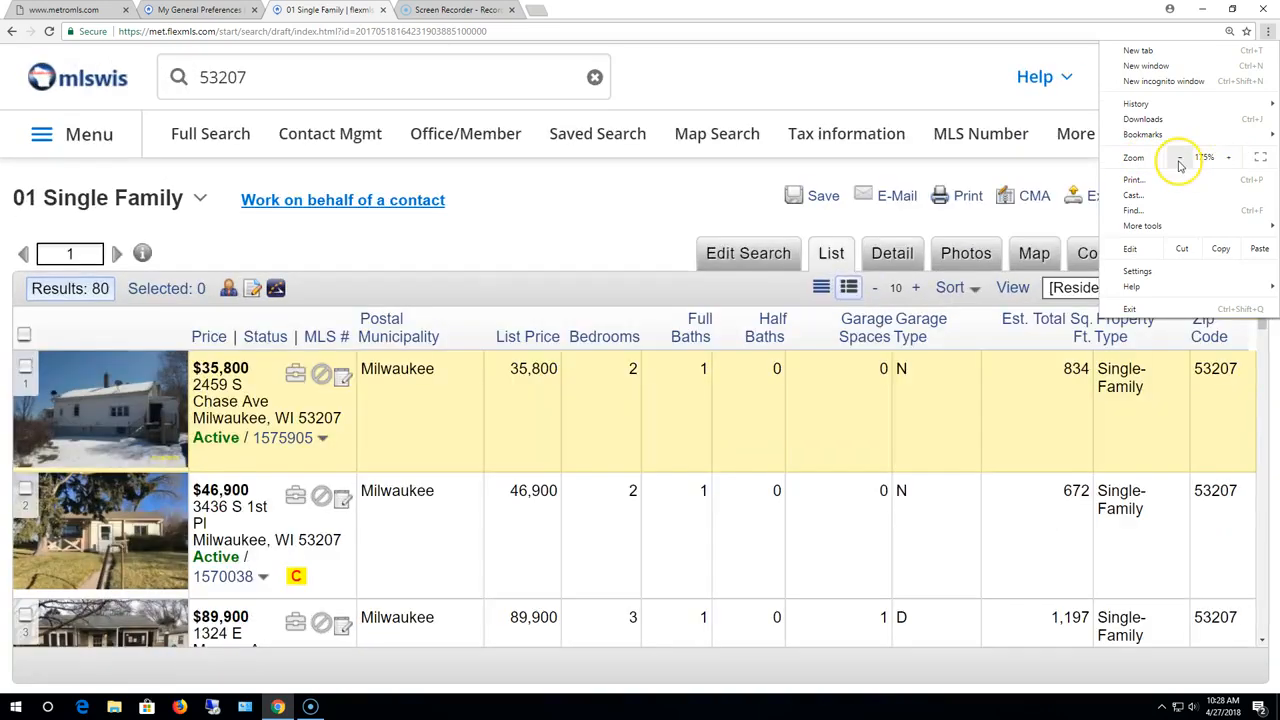
{"action": "left_click", "coordinate": [1179, 158]}
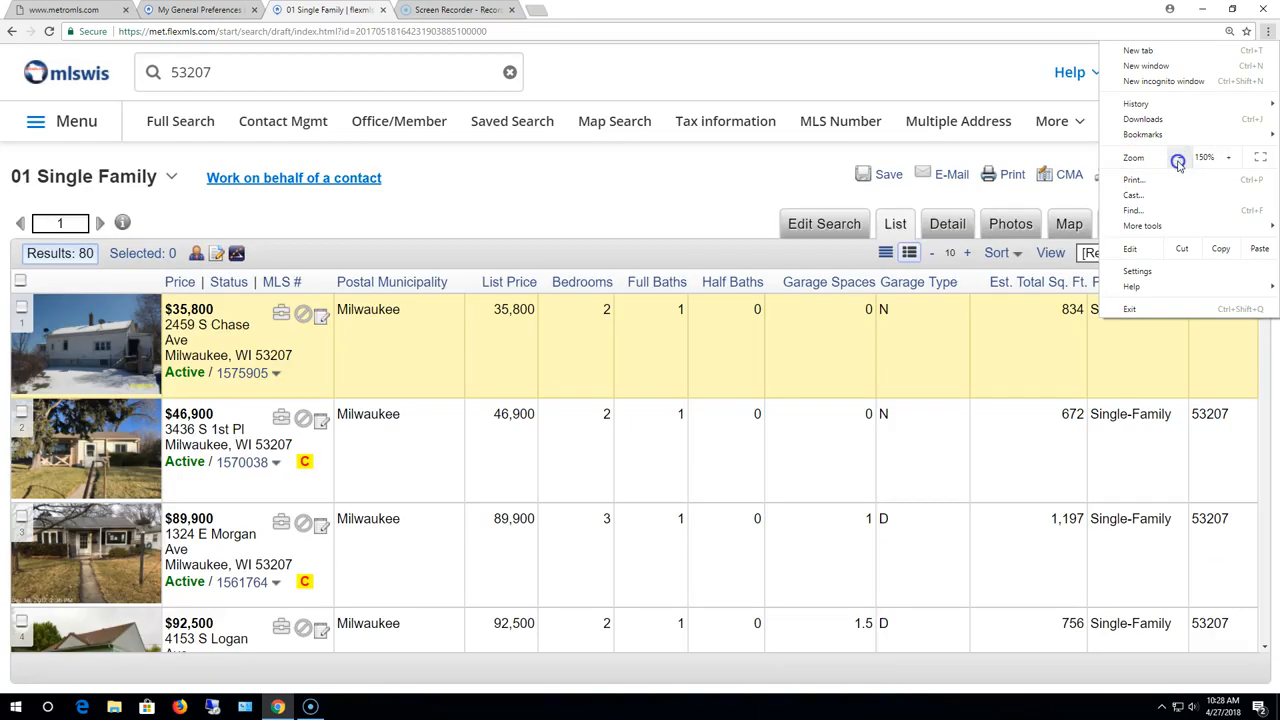
{"action": "left_click", "coordinate": [1179, 158]}
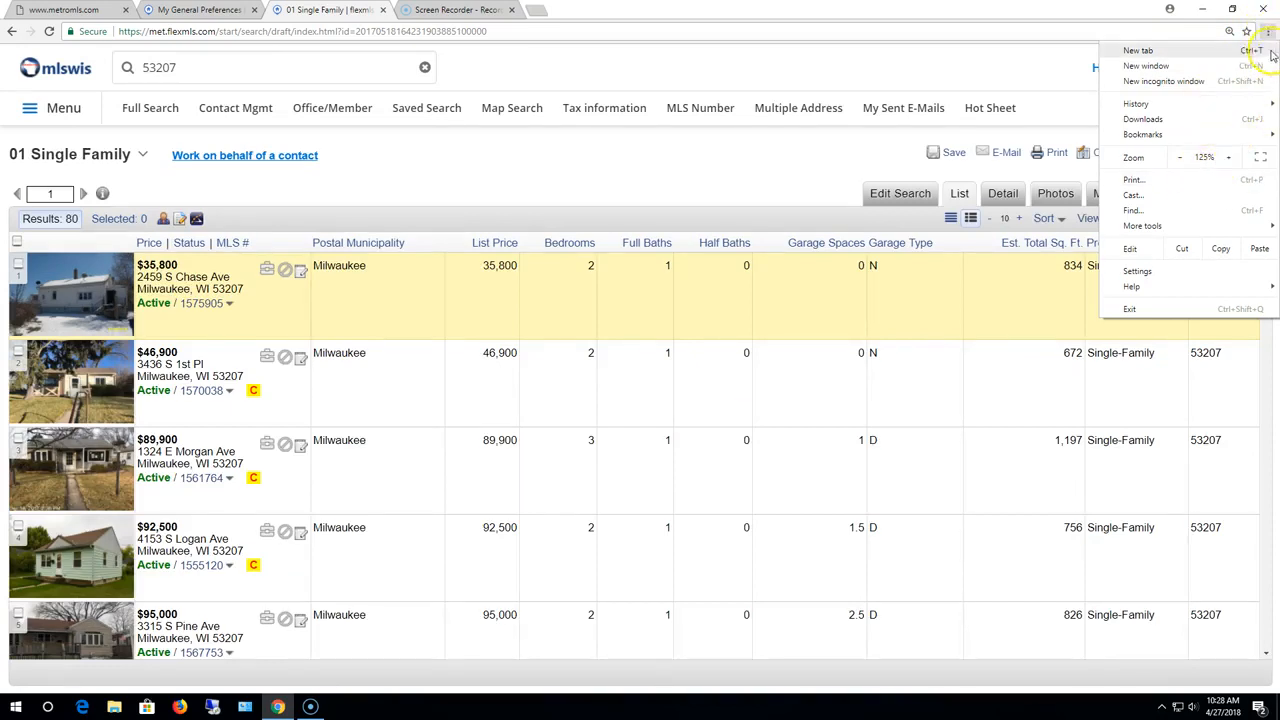
{"action": "left_click", "coordinate": [1037, 80]}
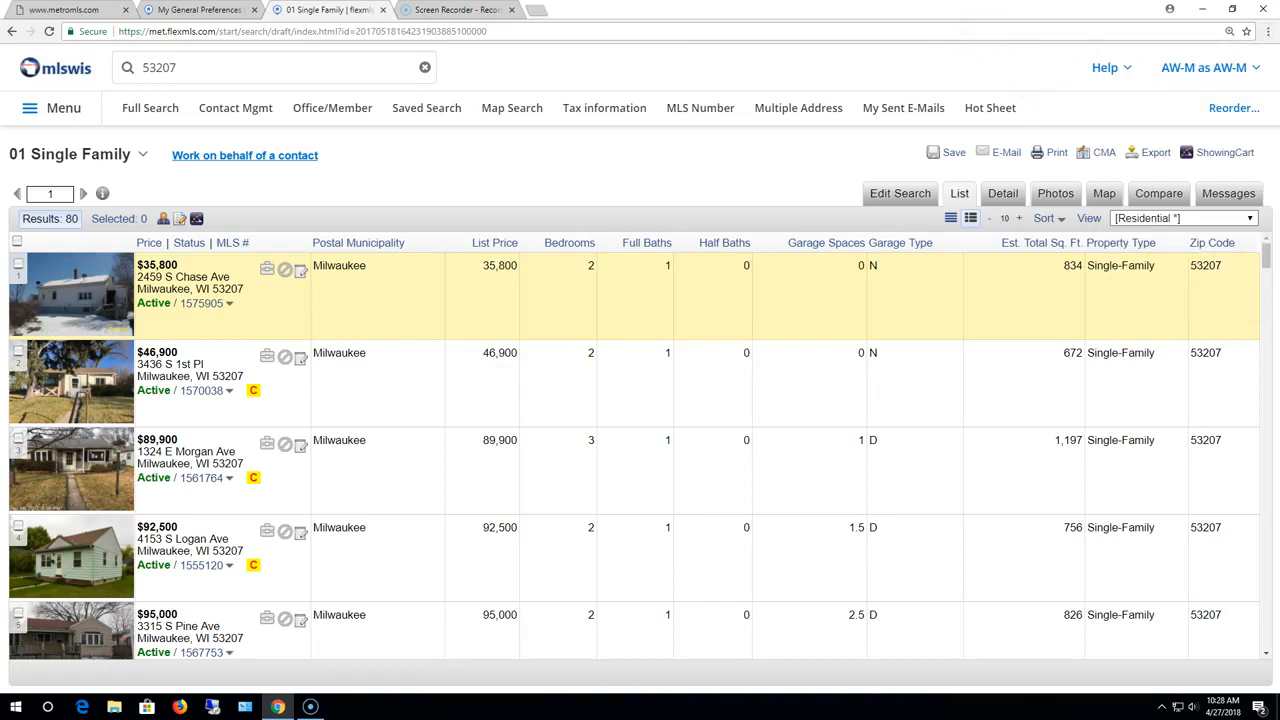
Step: Open the first listing's detail report and highlight its private remarks, commission and listing office information
{"action": "left_click", "coordinate": [166, 10]}
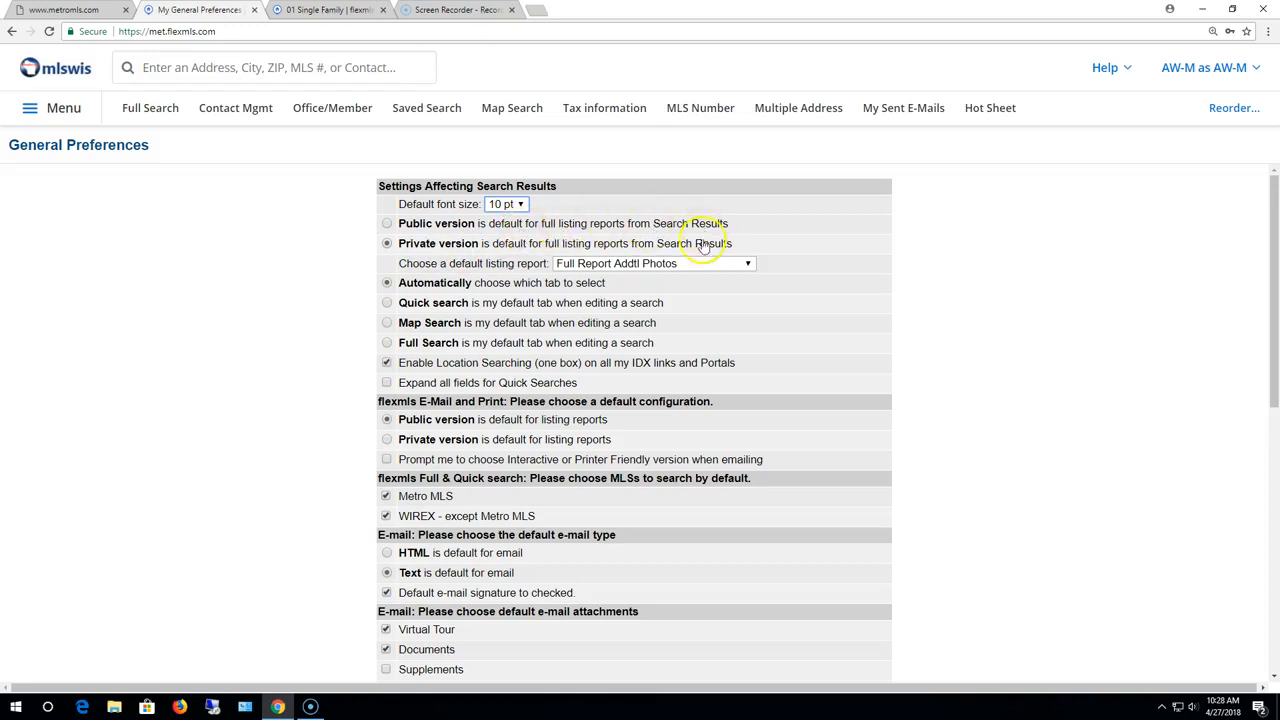
{"action": "left_click", "coordinate": [295, 10]}
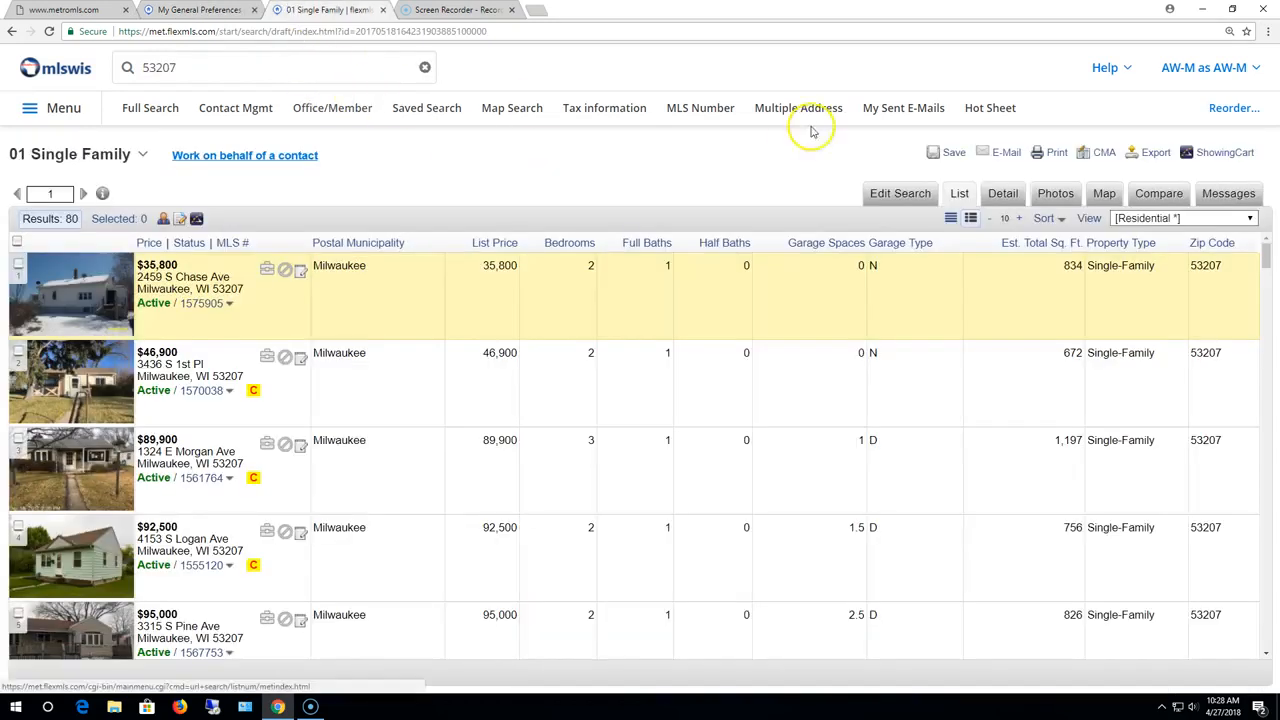
{"action": "left_click", "coordinate": [1001, 194]}
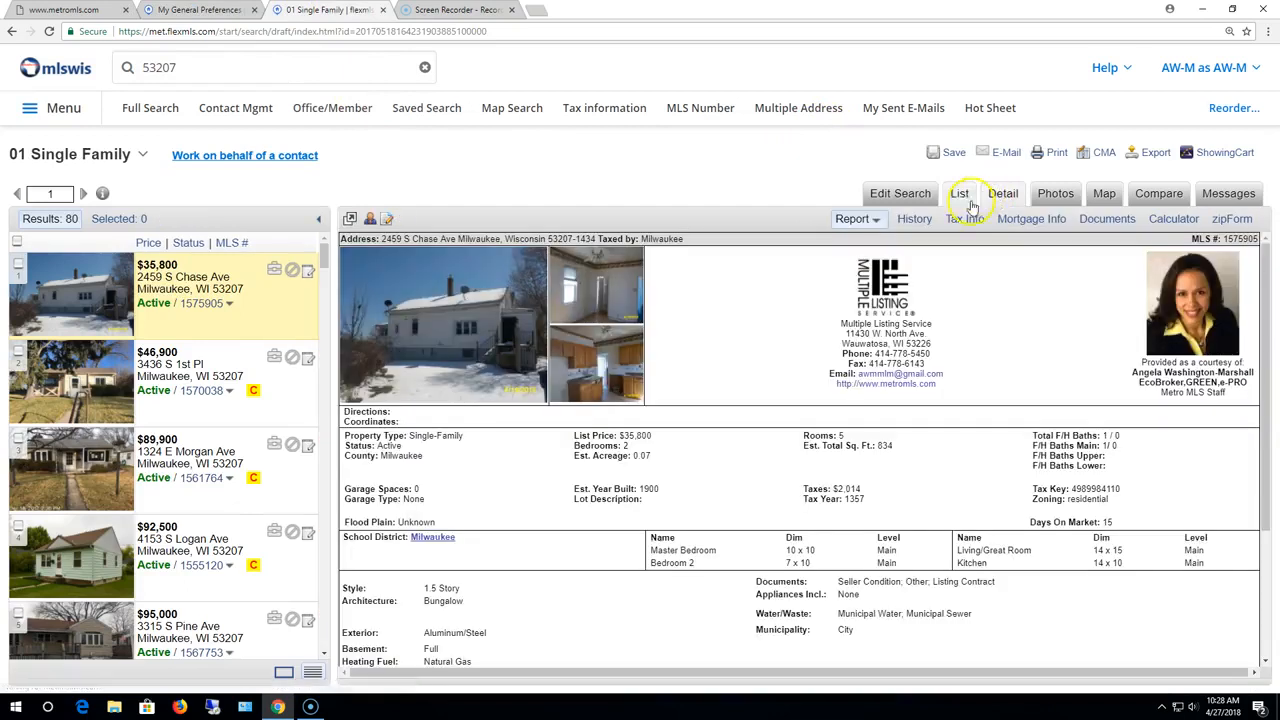
{"action": "scroll", "coordinate": [876, 458], "scroll_direction": "down", "scroll_amount": 2}
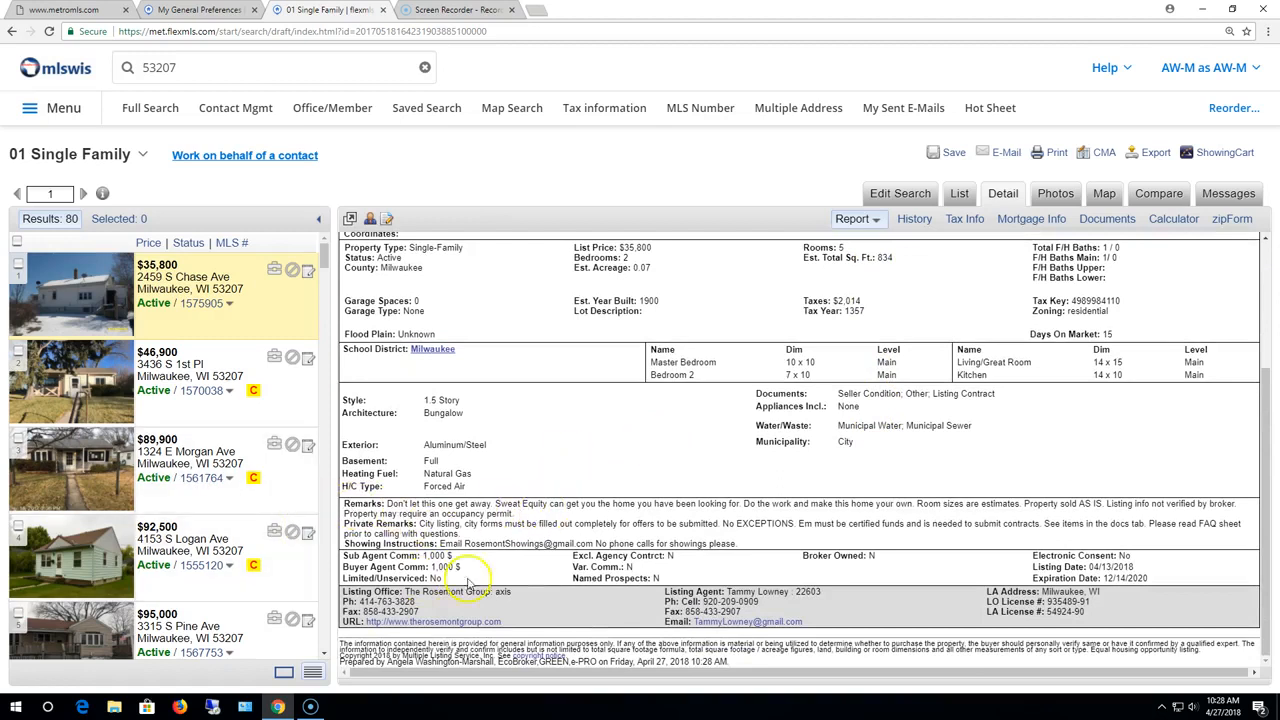
{"action": "left_click_drag", "start_coordinate": [343, 521], "coordinate": [600, 612]}
Step: Choose the private version as the default for full listing reports from search results in General Preferences
{"action": "left_click", "coordinate": [200, 10]}
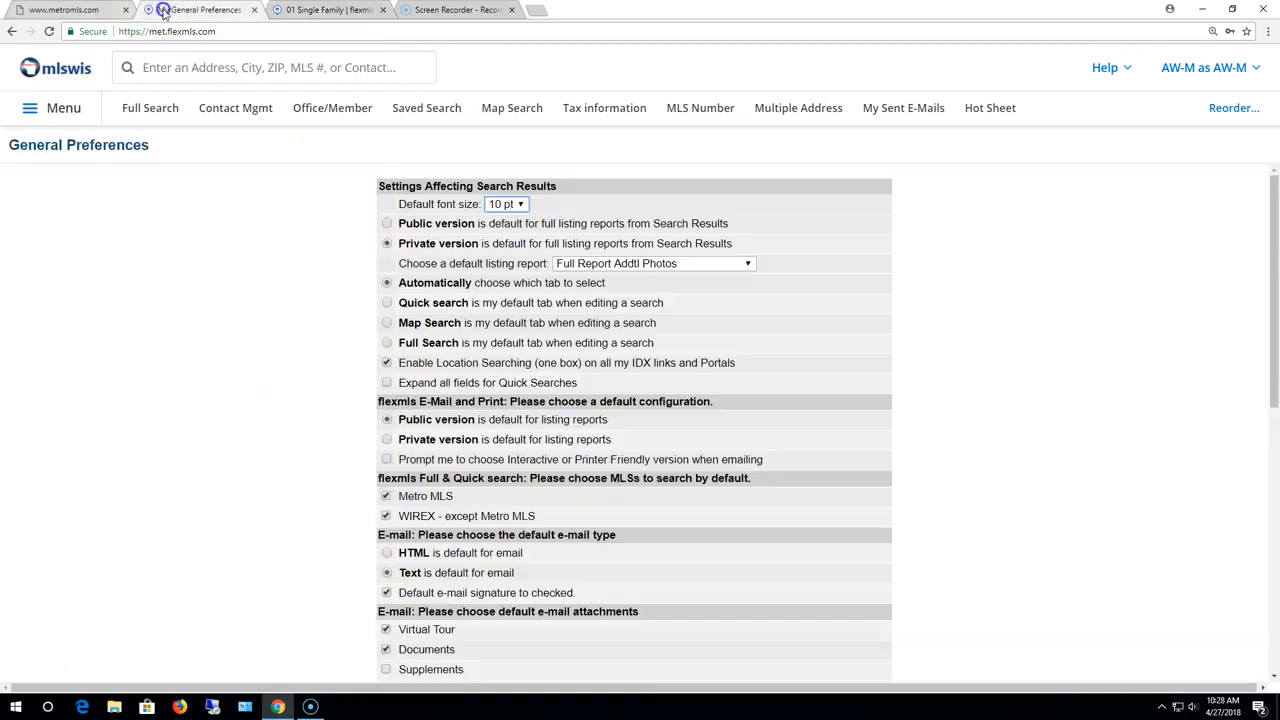
{"action": "left_click", "coordinate": [386, 243]}
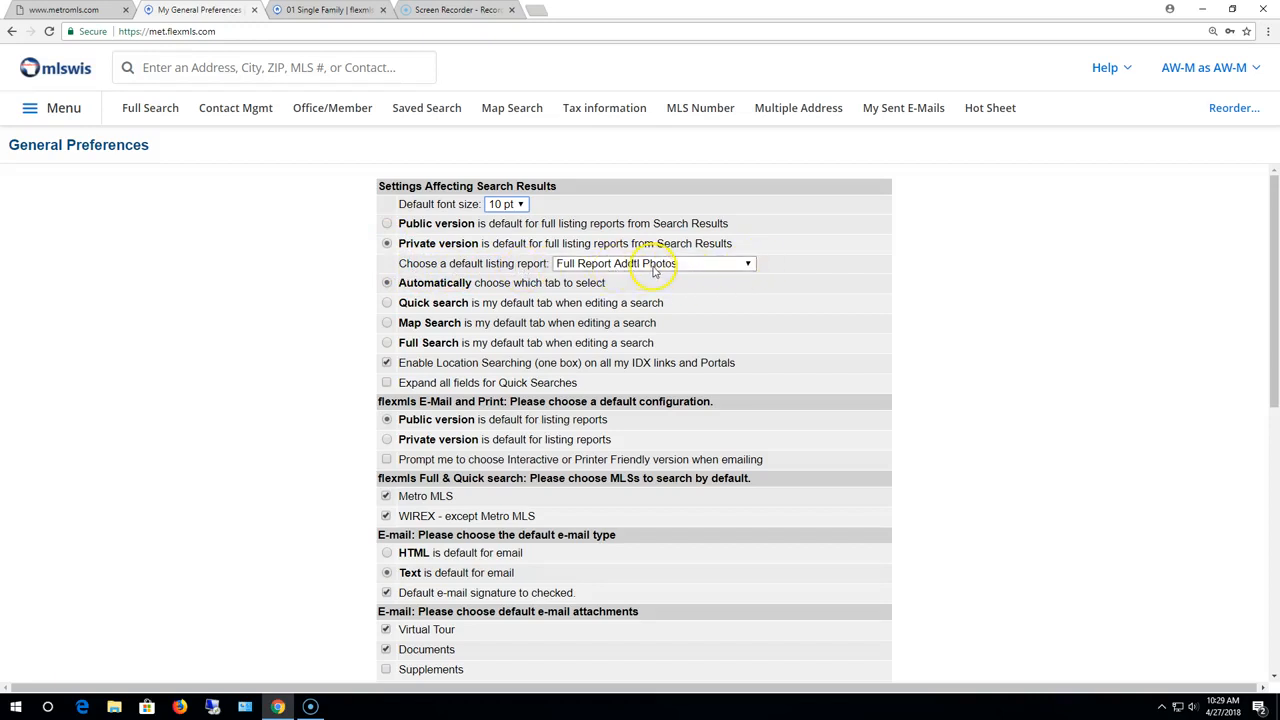
Step: Switch the first listing's detail view in the search results to the Full Report
{"action": "left_click", "coordinate": [307, 12]}
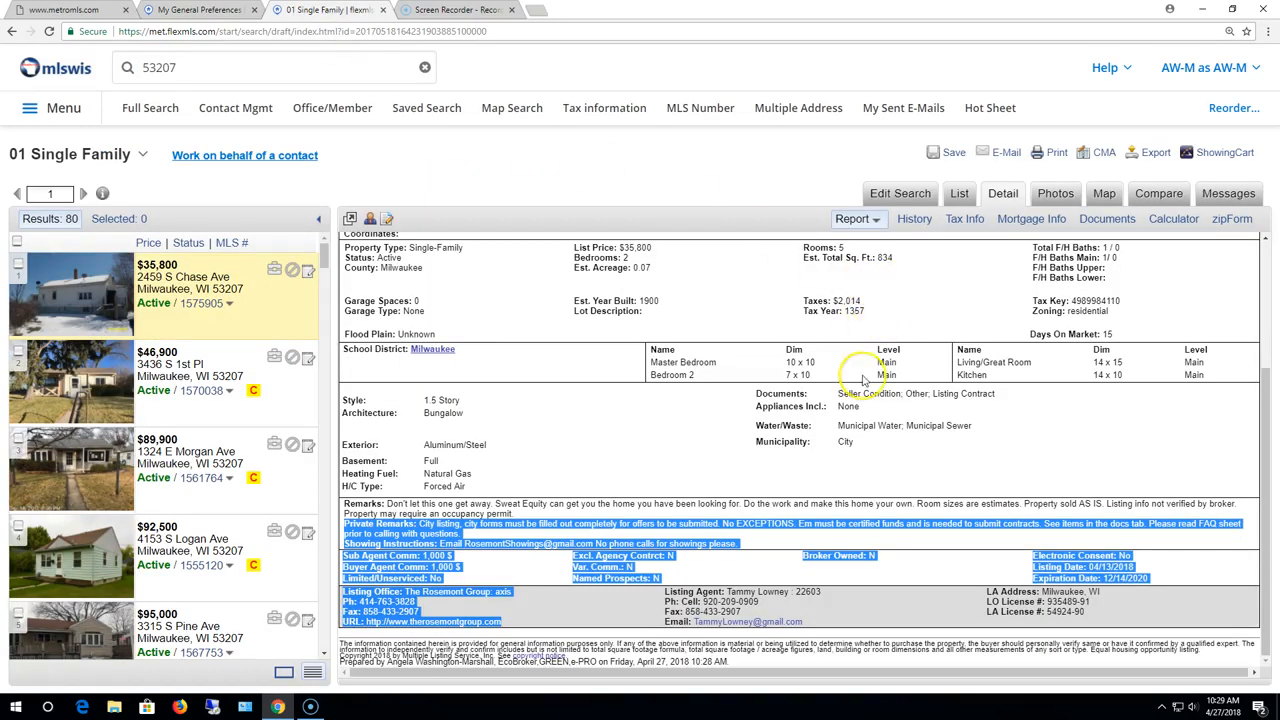
{"action": "scroll", "coordinate": [810, 305], "scroll_direction": "up", "scroll_amount": 3}
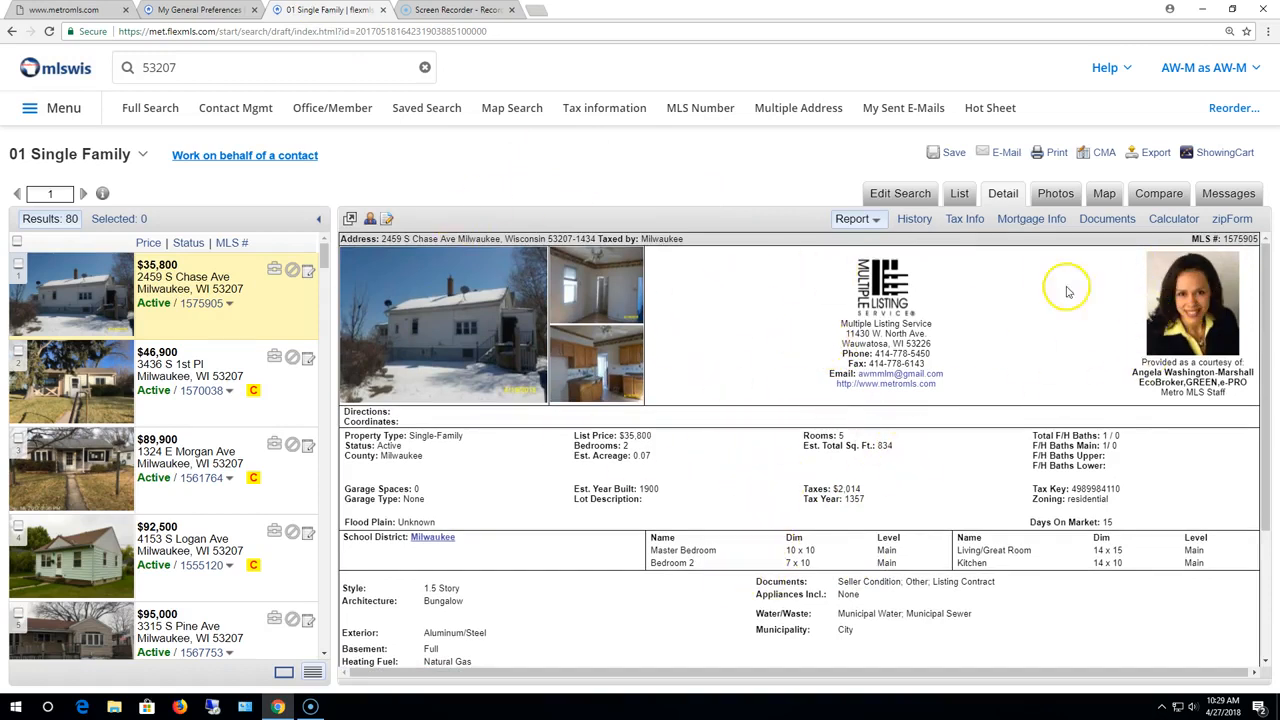
{"action": "left_click", "coordinate": [876, 220]}
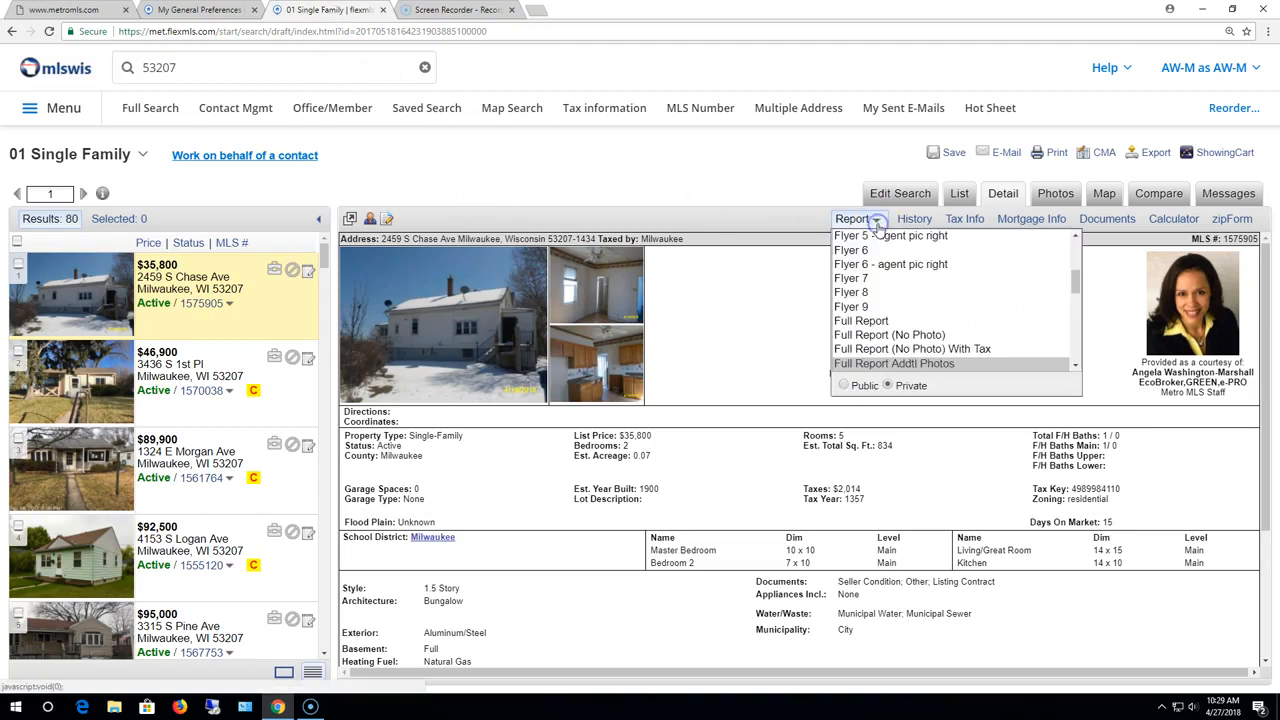
{"action": "left_click", "coordinate": [882, 321]}
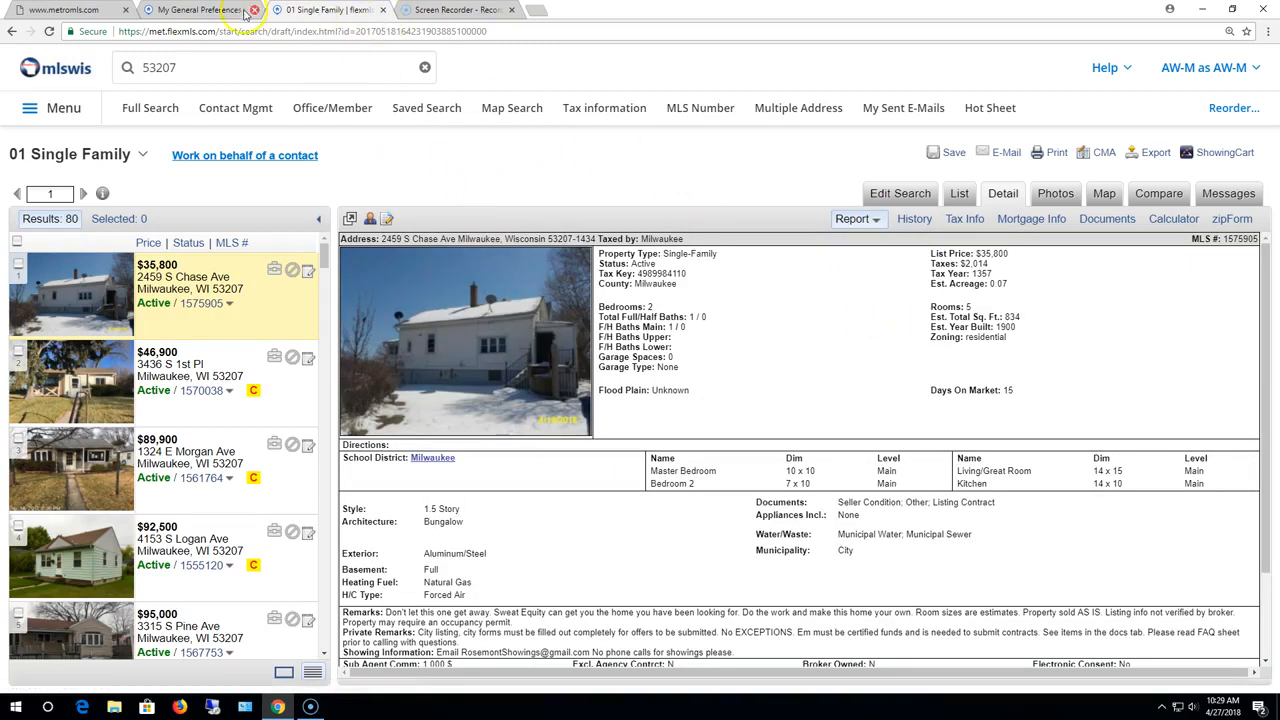
Step: Review the available default listing reports in General Preferences, leaving Full Report Addtl Photos selected
{"action": "left_click", "coordinate": [215, 11]}
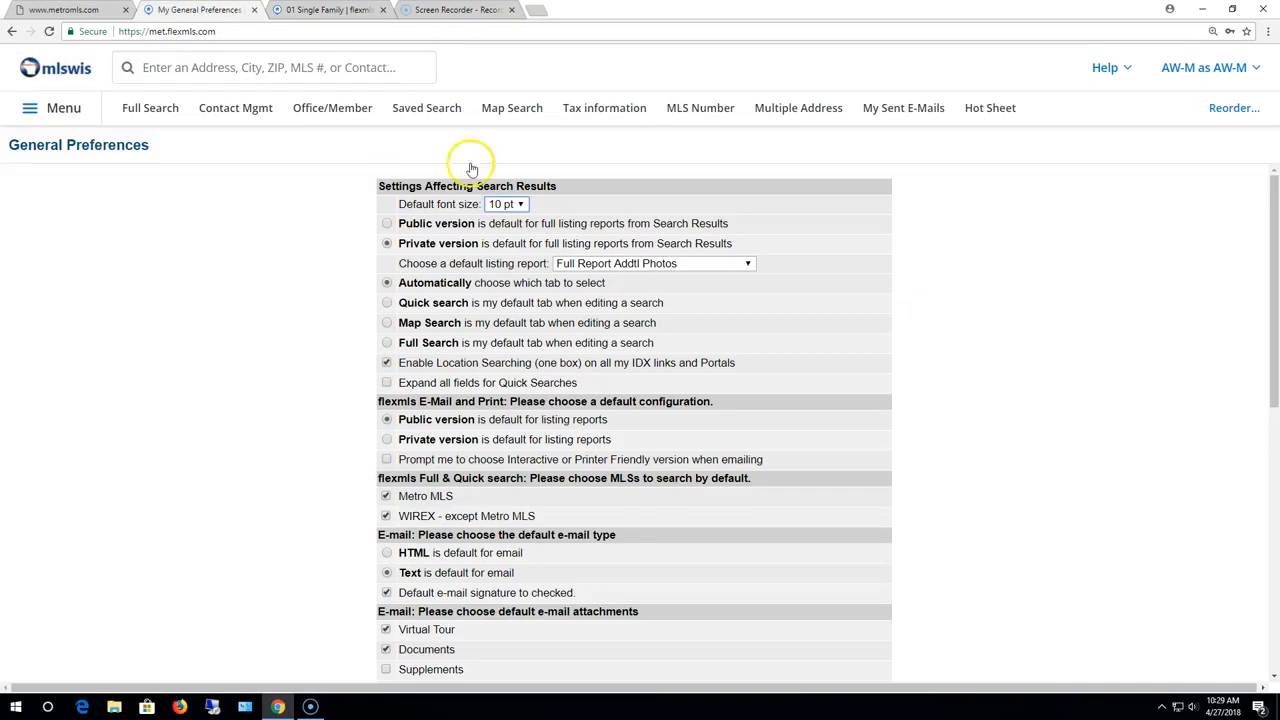
{"action": "left_click", "coordinate": [750, 265]}
{"action": "left_click_drag", "start_coordinate": [757, 328], "coordinate": [781, 353]}
{"action": "left_click", "coordinate": [950, 303]}
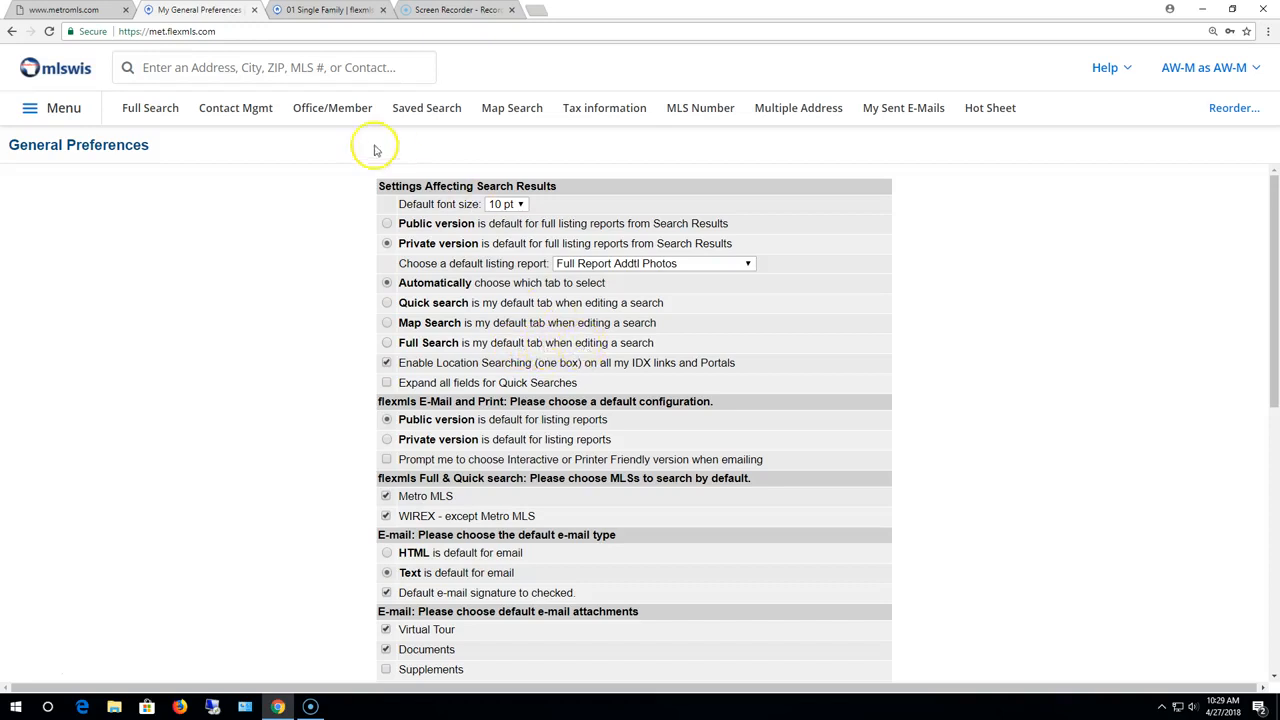
Step: Select a listing on the map of the 53207 results and open the search criteria for editing
{"action": "left_click", "coordinate": [330, 10]}
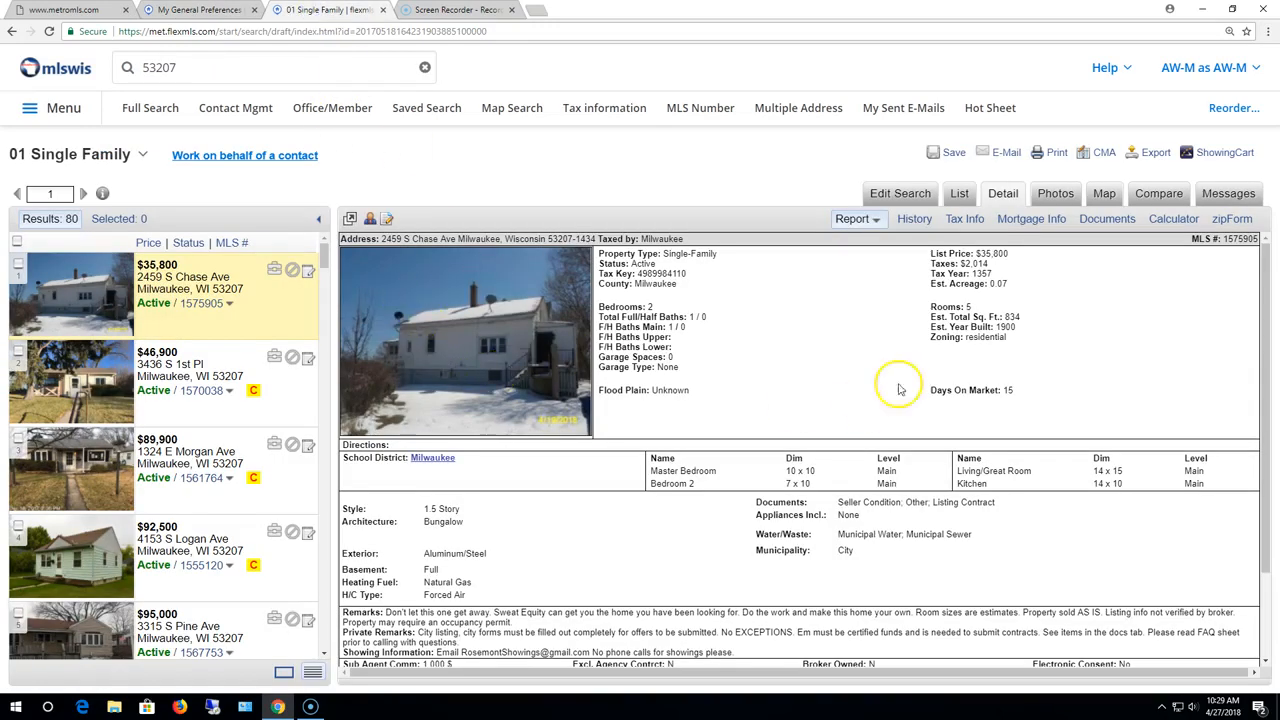
{"action": "left_click", "coordinate": [1104, 193]}
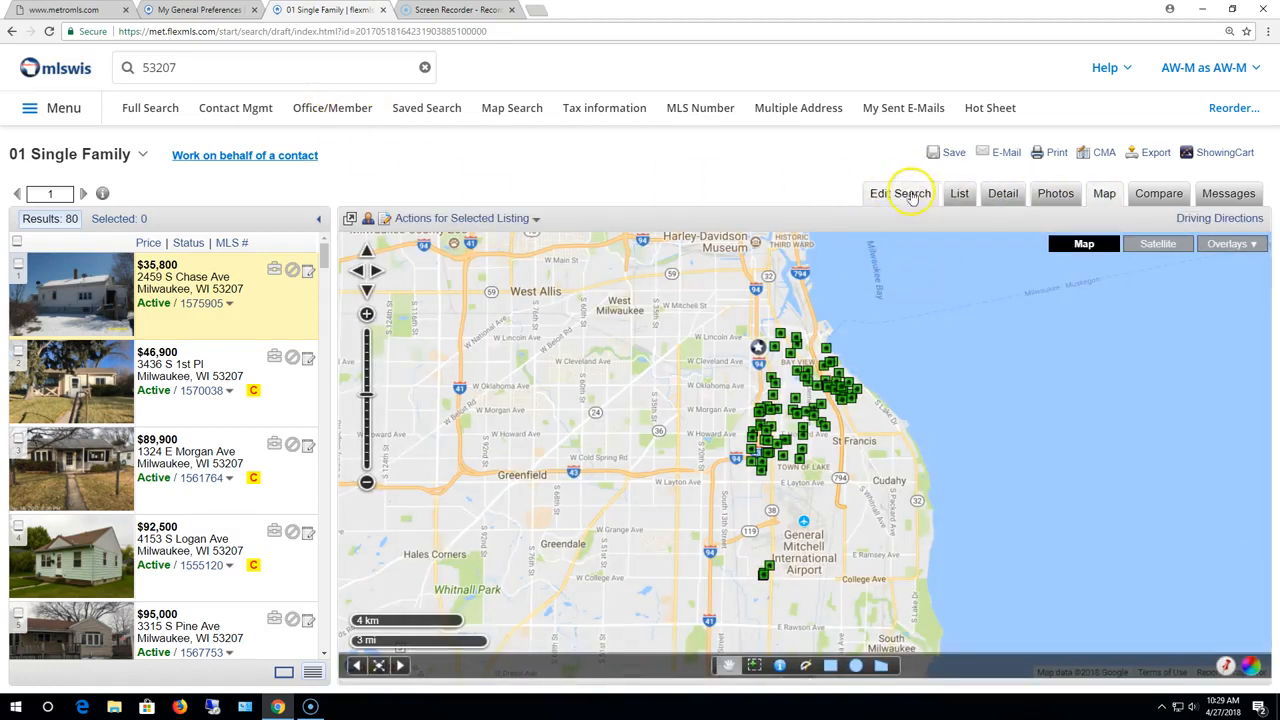
{"action": "left_click", "coordinate": [840, 400]}
{"action": "left_click", "coordinate": [882, 196]}
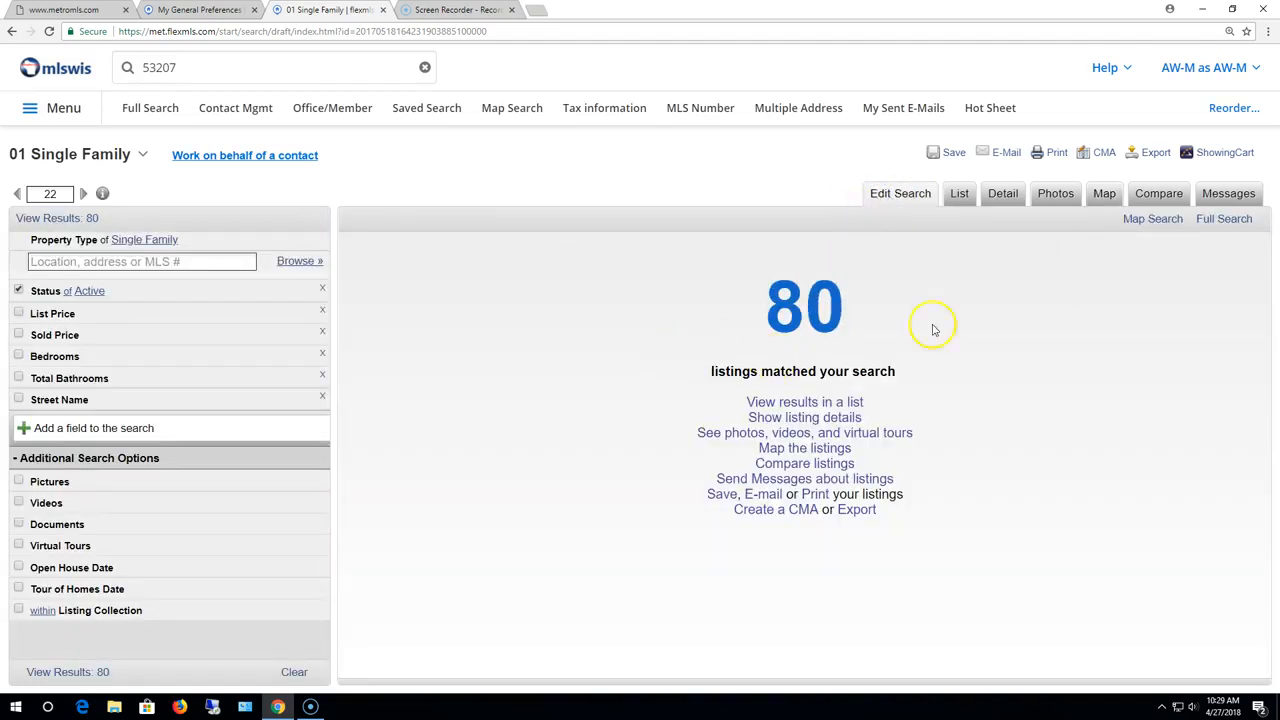
{"action": "left_click", "coordinate": [205, 10]}
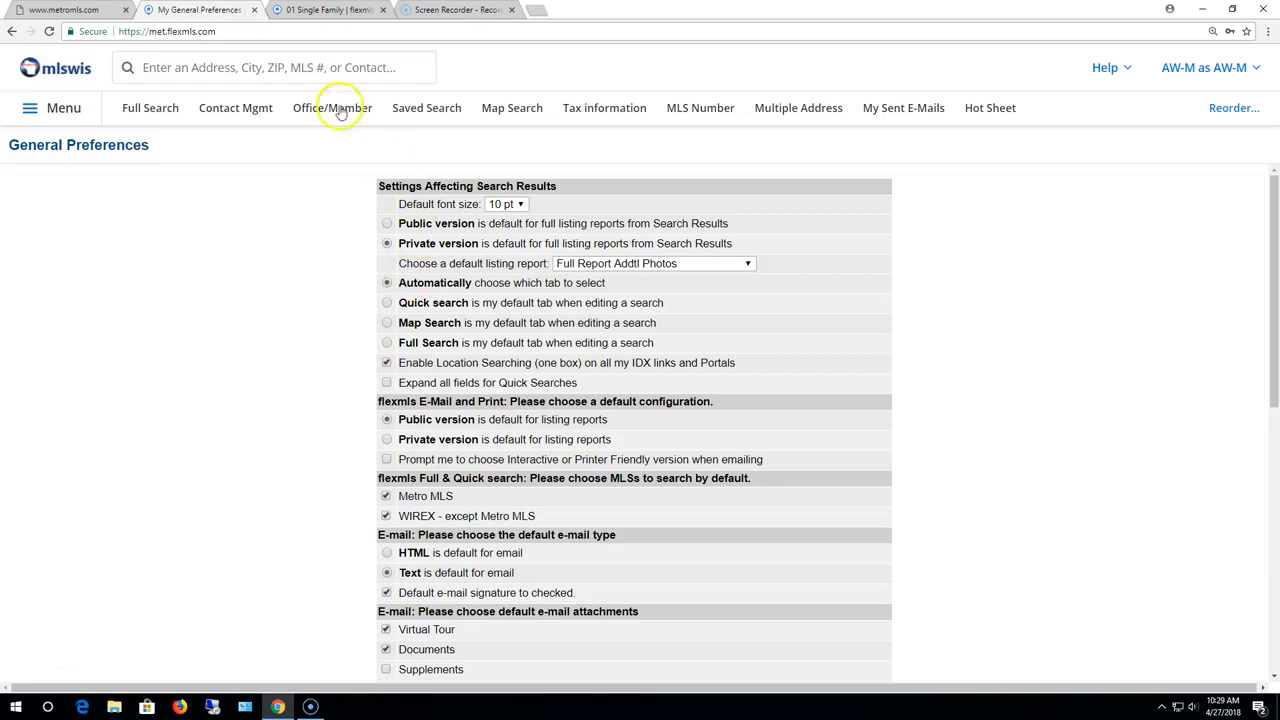
{"action": "left_click", "coordinate": [322, 9]}
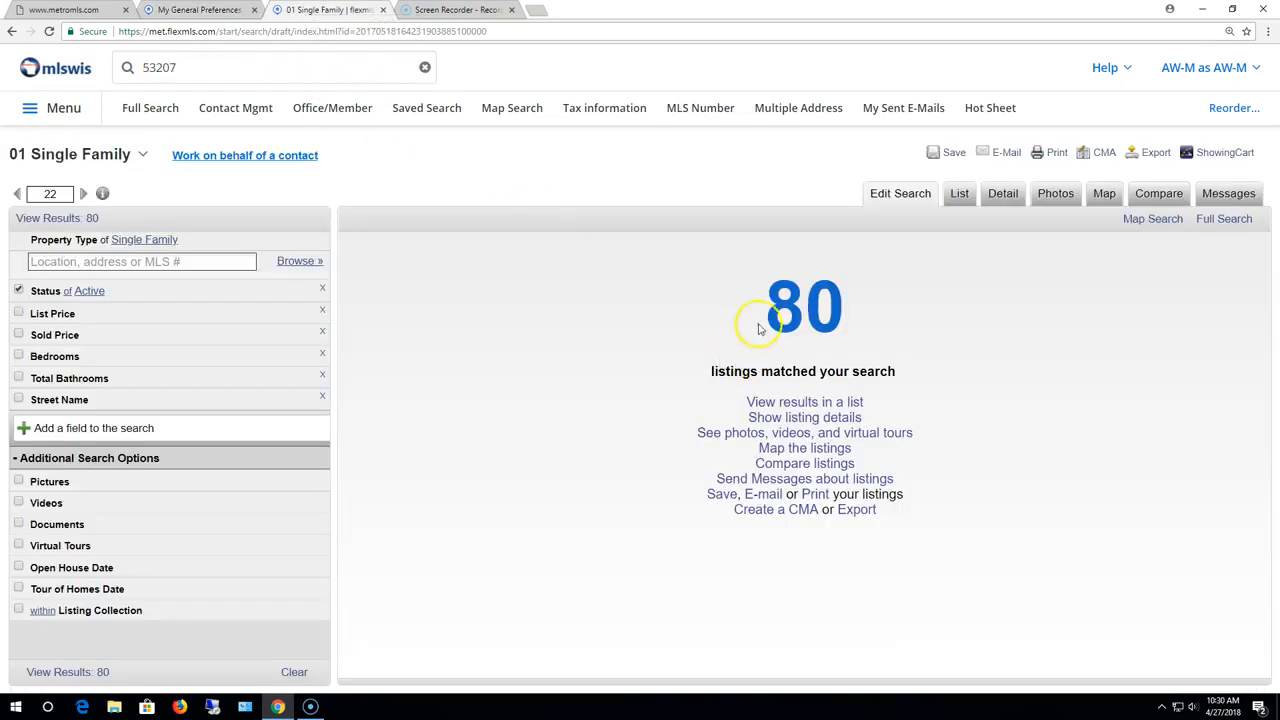
Step: Switch the search editor to Full Search mode and on to Map Search, dismissing the notice about plotting listings
{"action": "left_click", "coordinate": [1224, 219]}
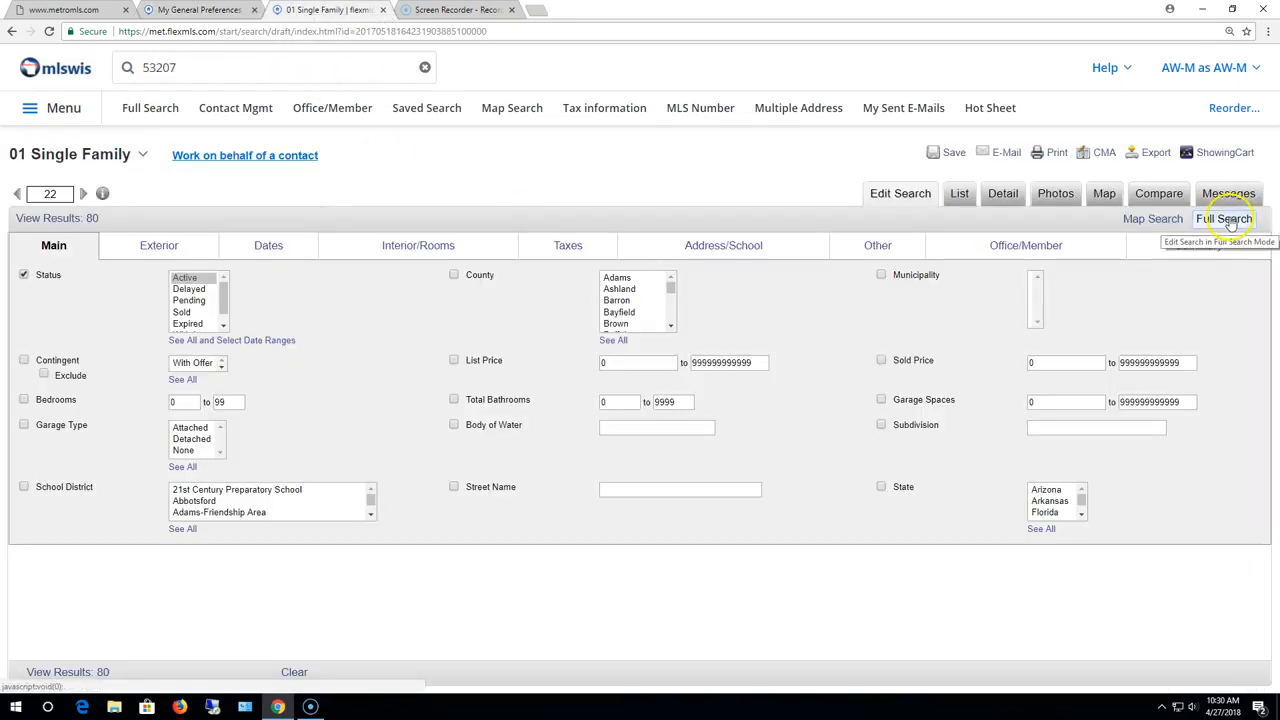
{"action": "left_click", "coordinate": [1145, 220]}
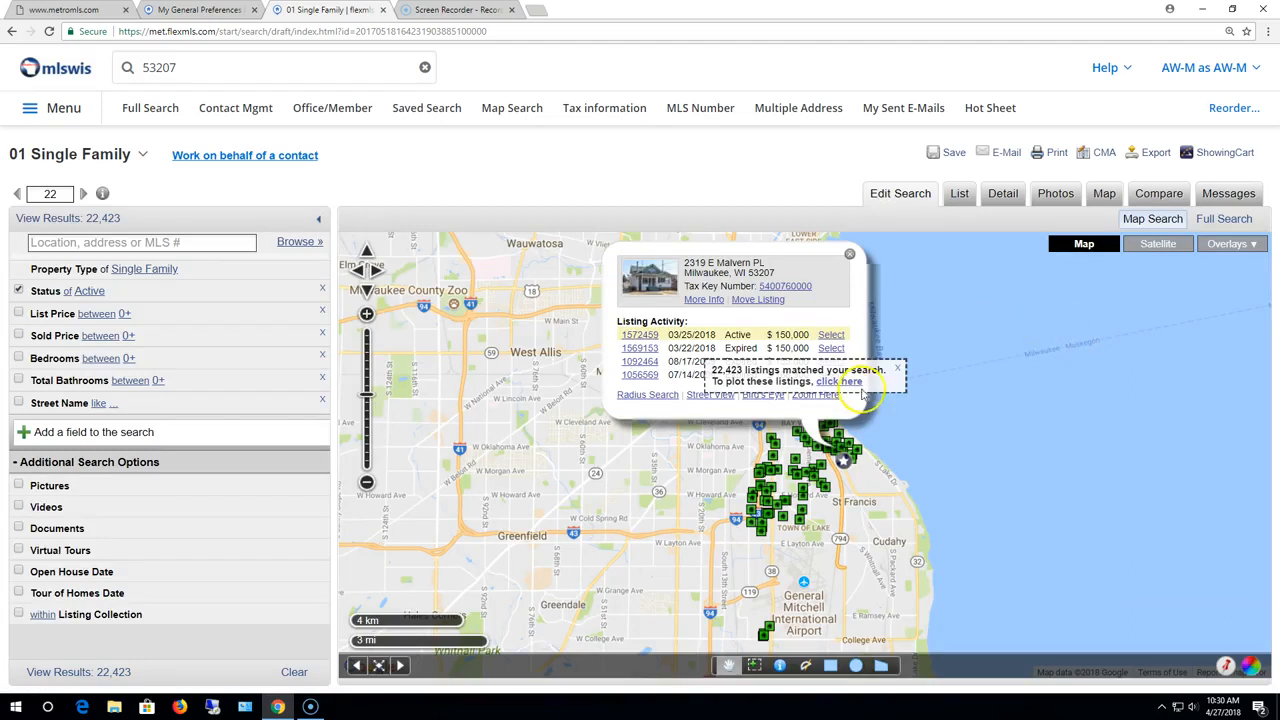
{"action": "left_click", "coordinate": [897, 369]}
{"action": "left_click", "coordinate": [381, 68]}
Step: Check the quick search settings in General Preferences and expand the List Price, Sold Price, Bedrooms, Total Bathrooms and Street Name fields in the search
{"action": "left_click", "coordinate": [240, 12]}
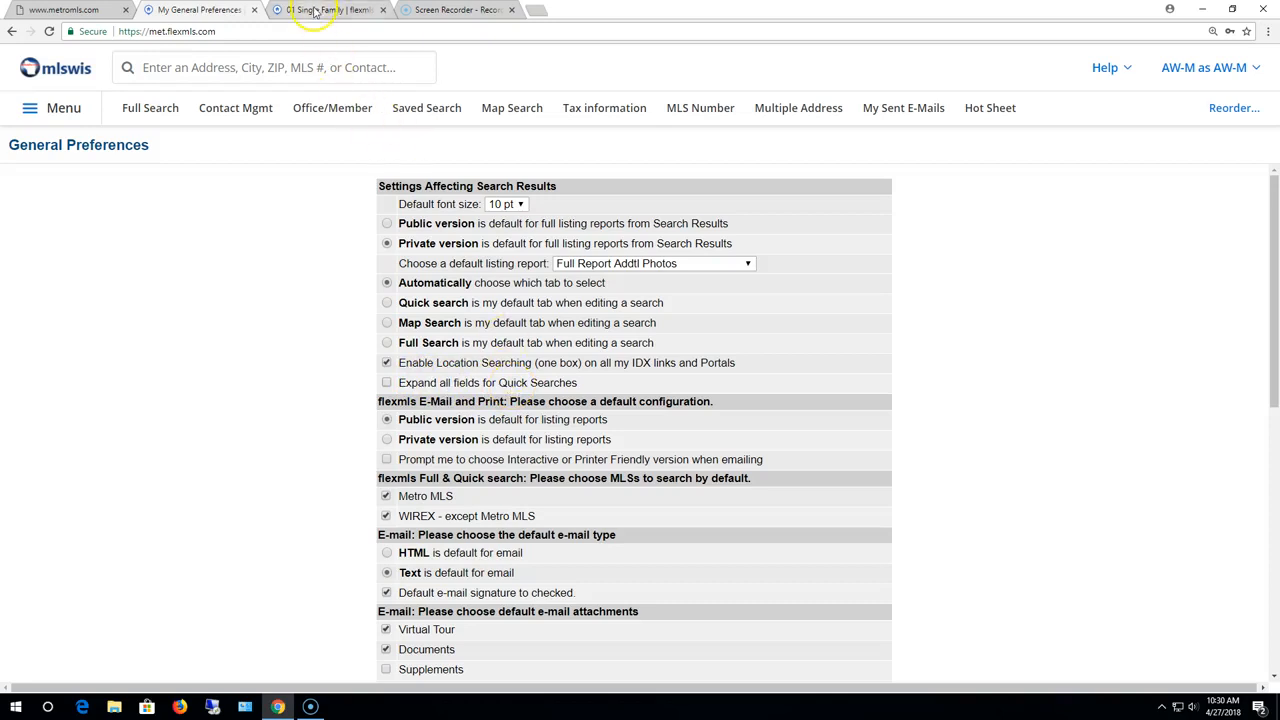
{"action": "left_click", "coordinate": [316, 10]}
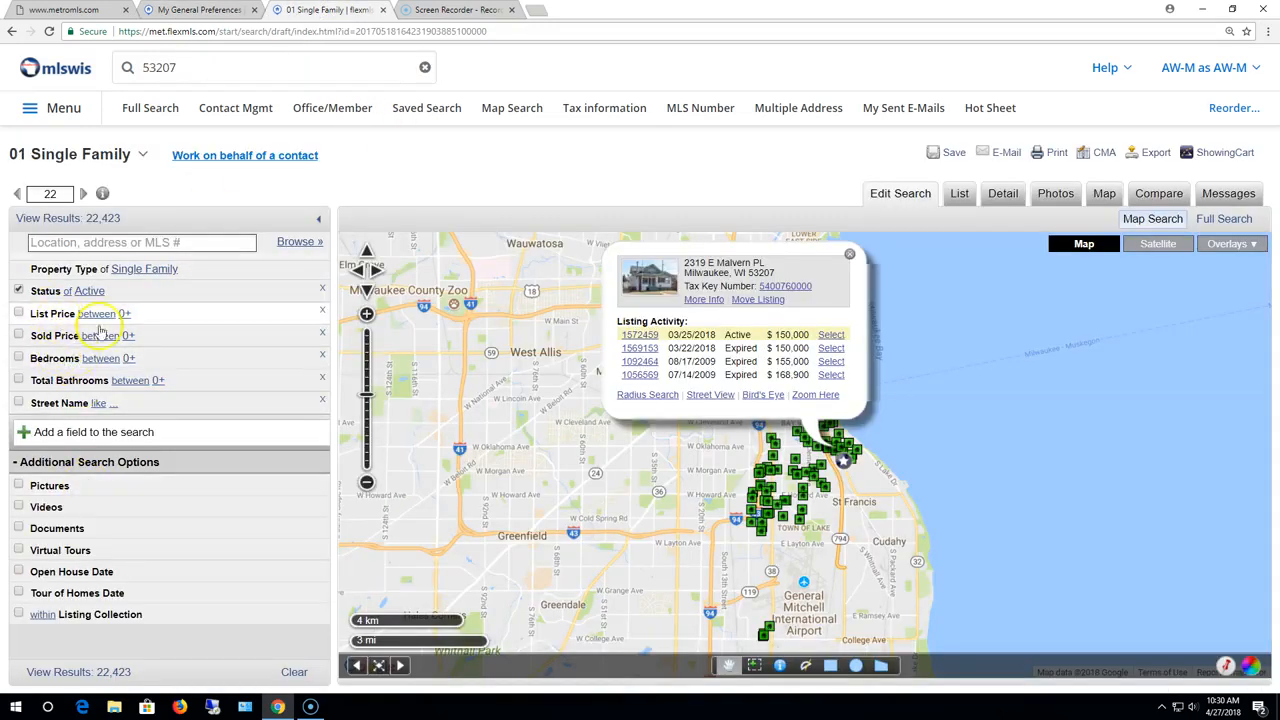
{"action": "left_click", "coordinate": [190, 315]}
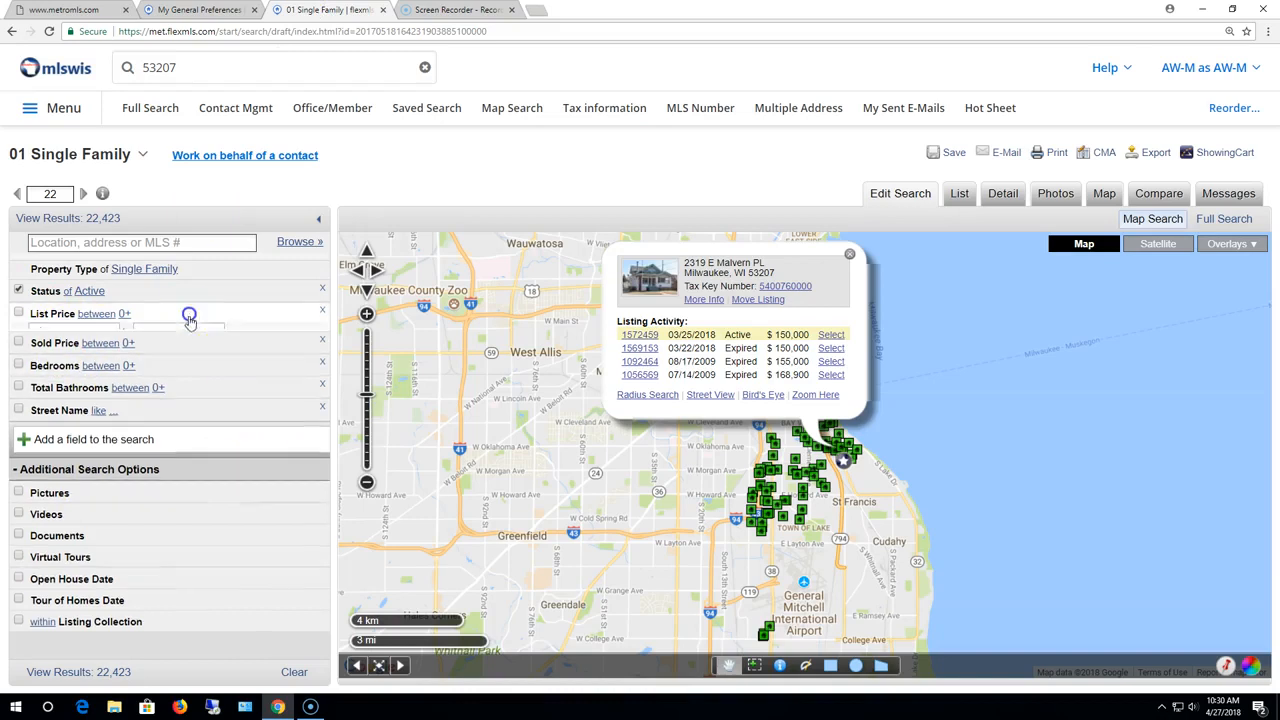
{"action": "left_click", "coordinate": [206, 358]}
{"action": "left_click", "coordinate": [216, 414]}
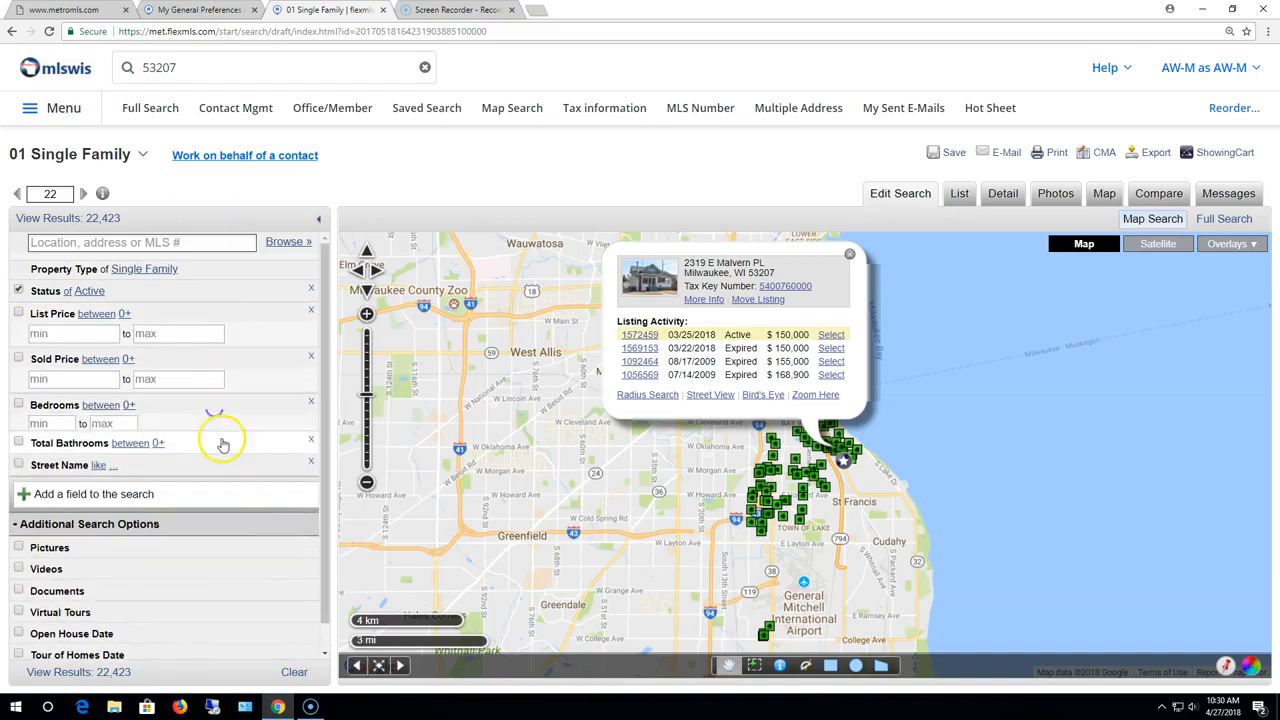
{"action": "left_click", "coordinate": [222, 449]}
{"action": "left_click", "coordinate": [183, 505]}
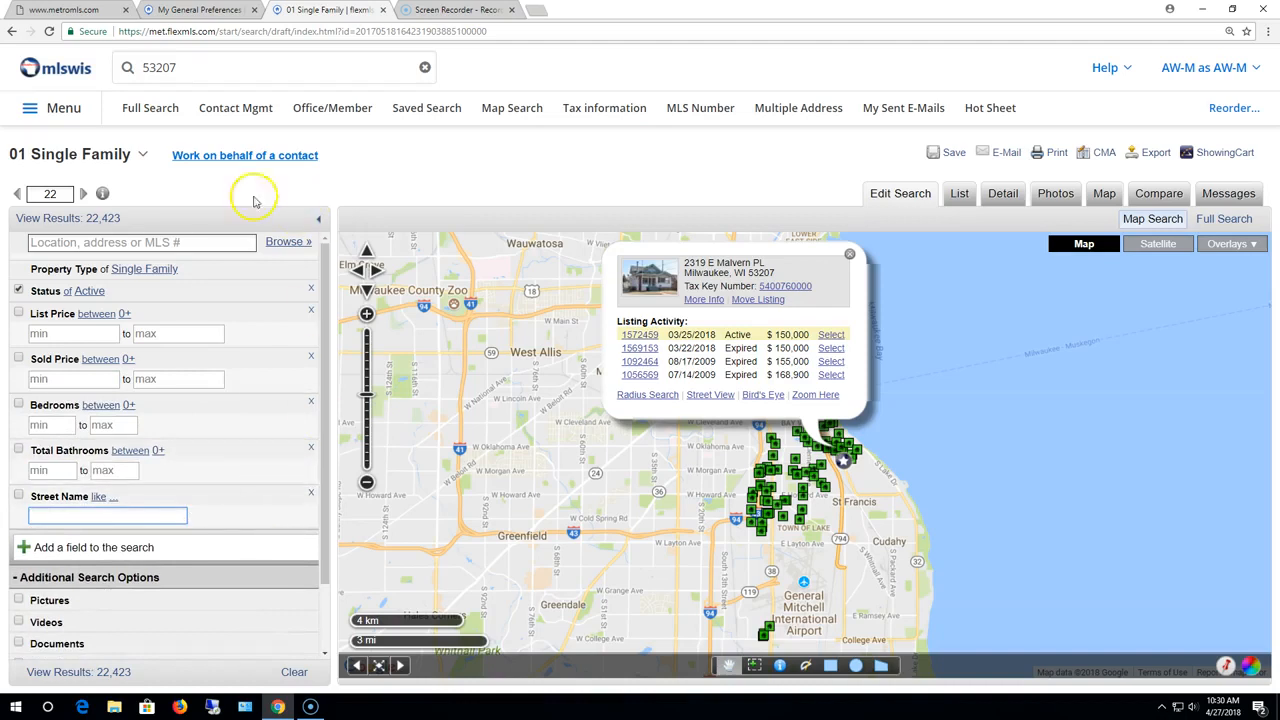
Step: Check the E-Mail and Print defaults in General Preferences, and inspect the Version options on the current listing's e-mail page
{"action": "left_click", "coordinate": [186, 13]}
{"action": "scroll", "coordinate": [490, 401], "scroll_direction": "down", "scroll_amount": 2}
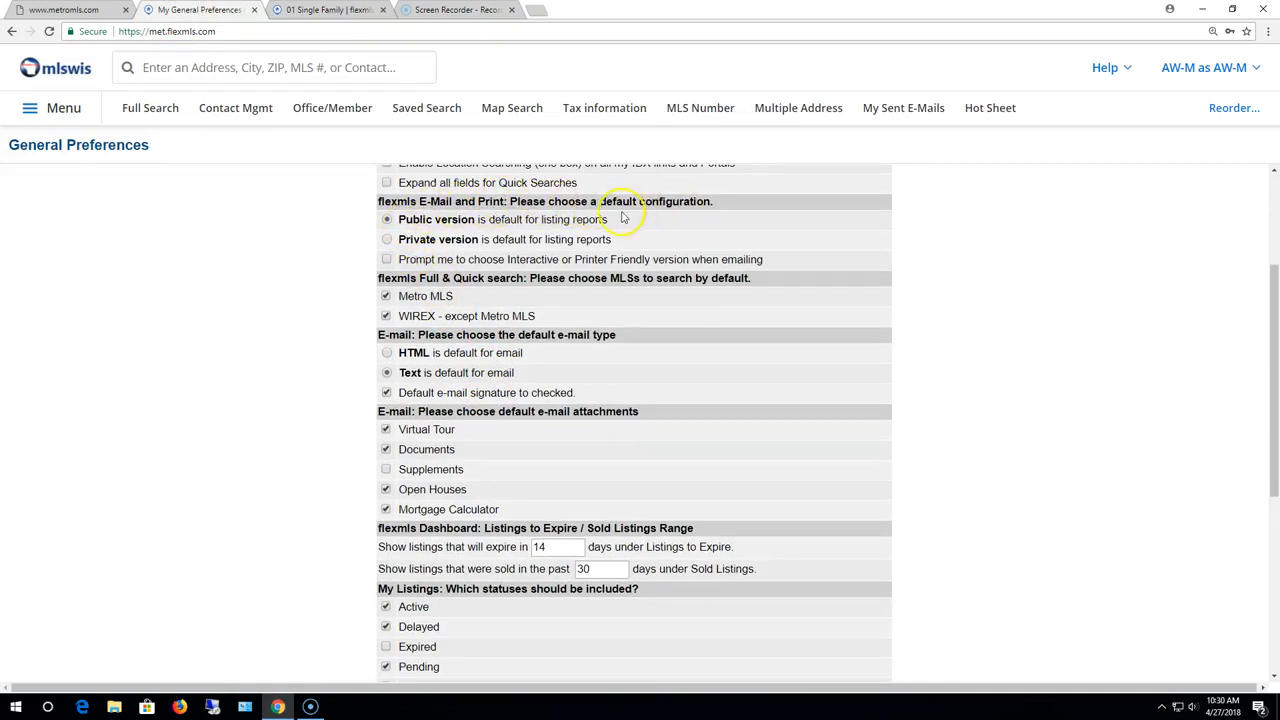
{"action": "left_click", "coordinate": [327, 11]}
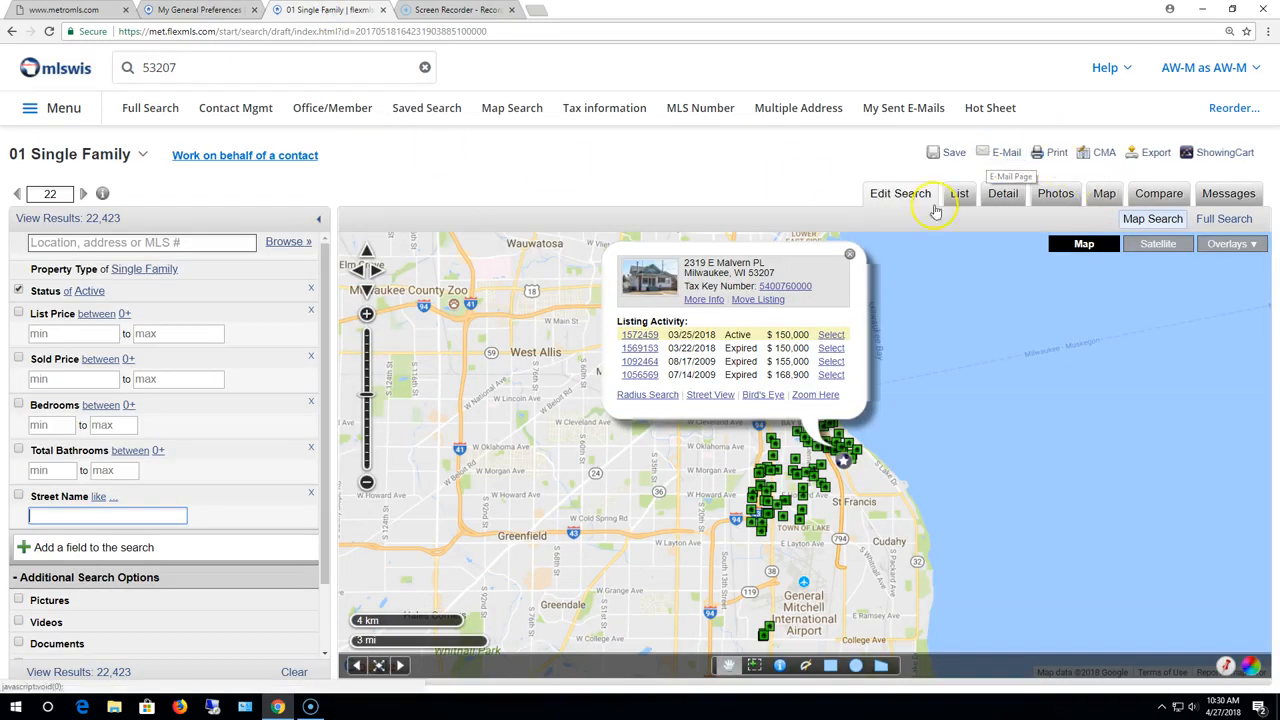
{"action": "left_click", "coordinate": [850, 254]}
{"action": "left_click", "coordinate": [1010, 155]}
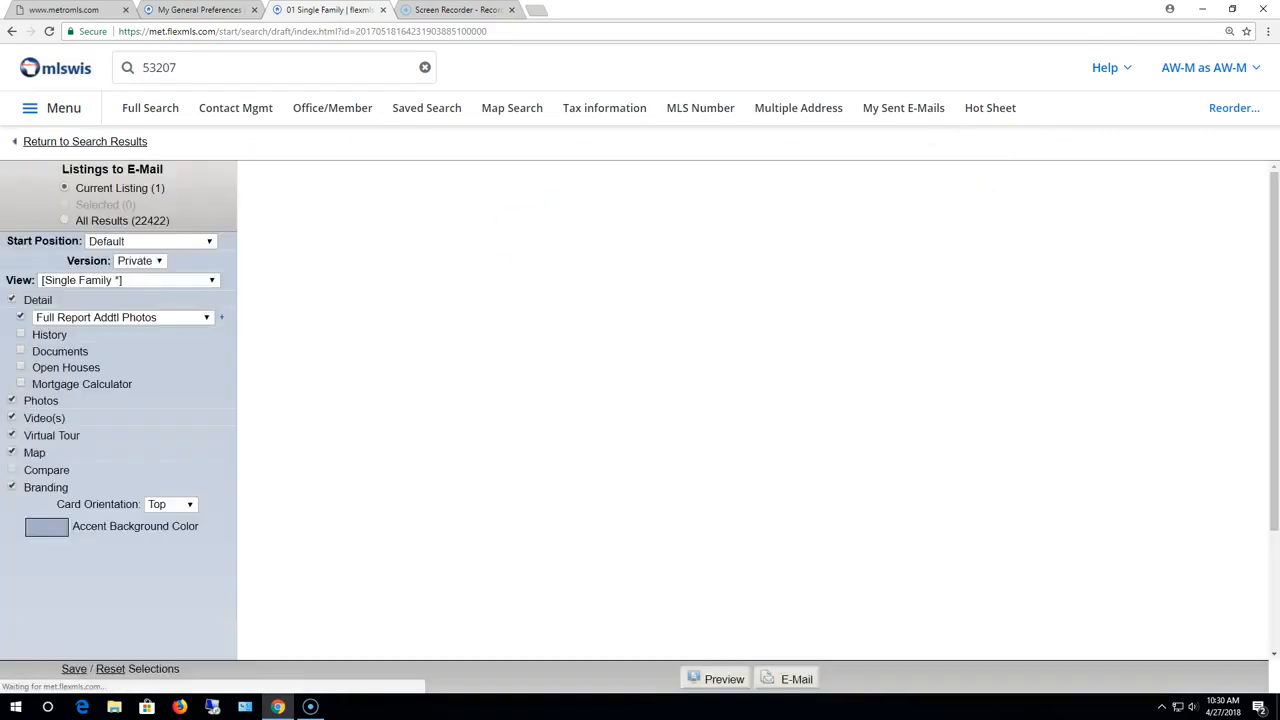
{"action": "left_click", "coordinate": [158, 261]}
{"action": "left_click", "coordinate": [158, 261]}
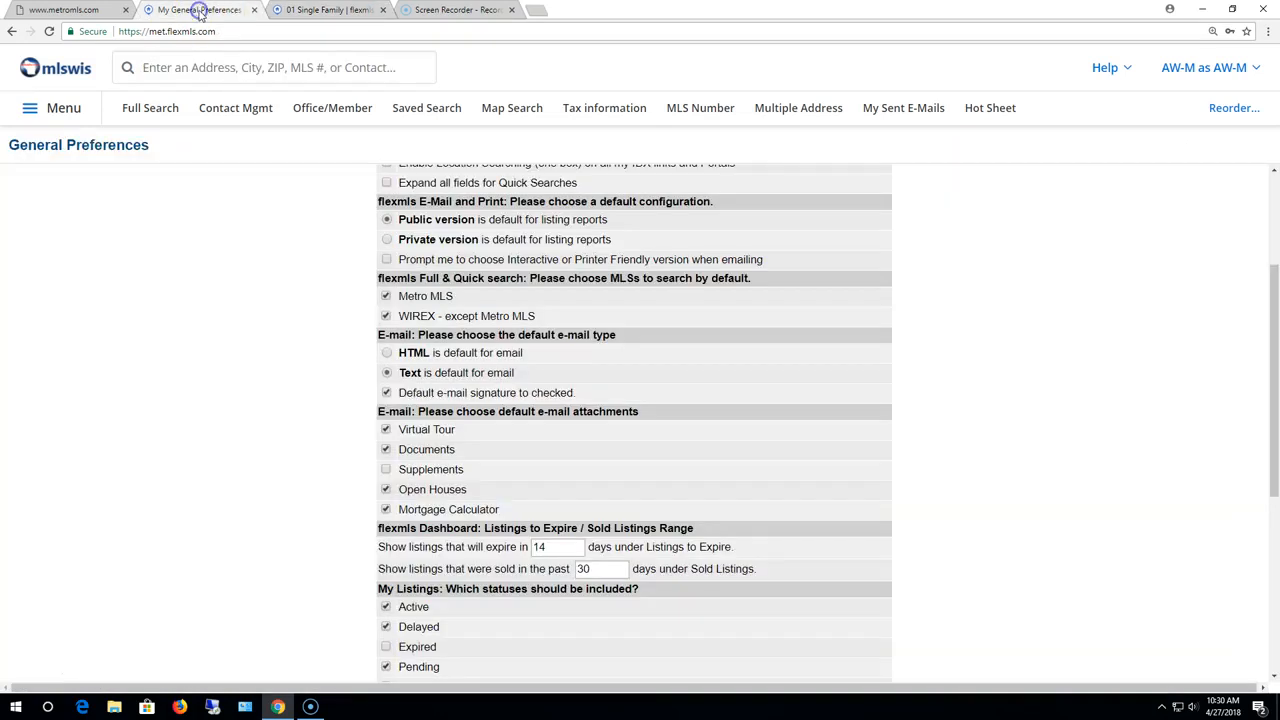
Step: Review the E-Mail and Print, default e-mail type and e-mail attachment settings in General Preferences
{"action": "left_click", "coordinate": [200, 9]}
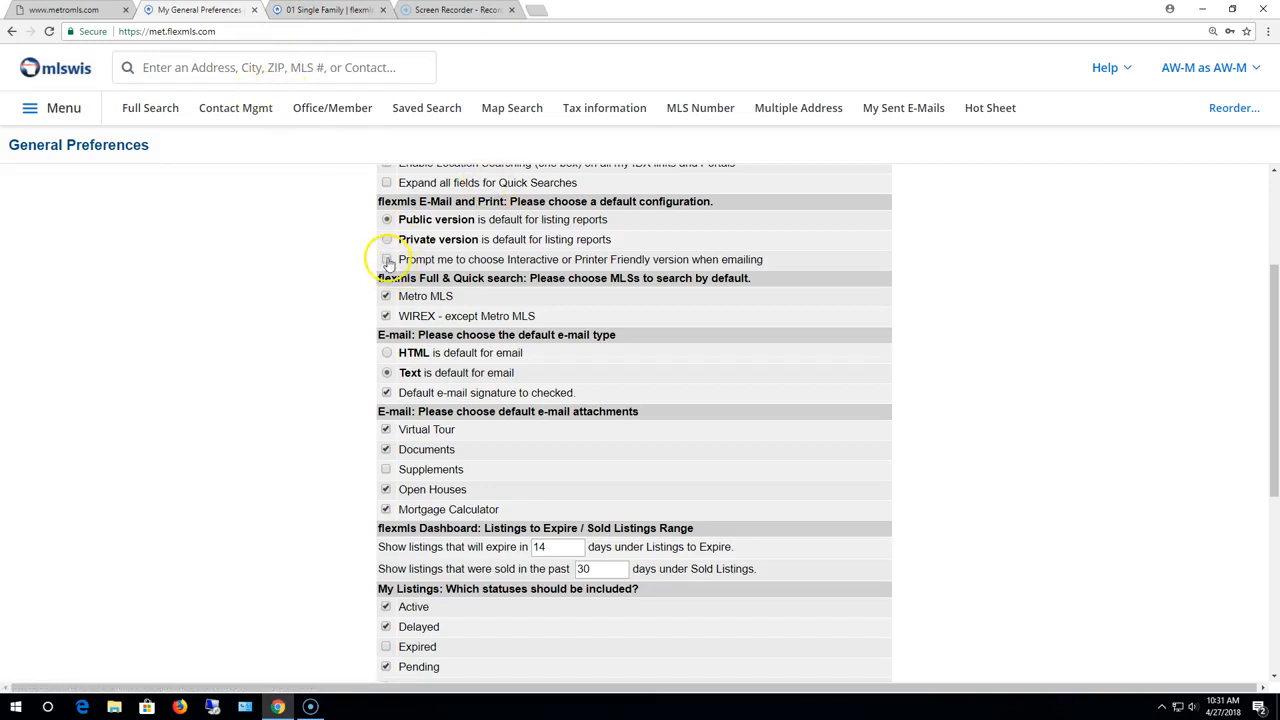
{"action": "scroll", "coordinate": [555, 318], "scroll_direction": "down", "scroll_amount": 2}
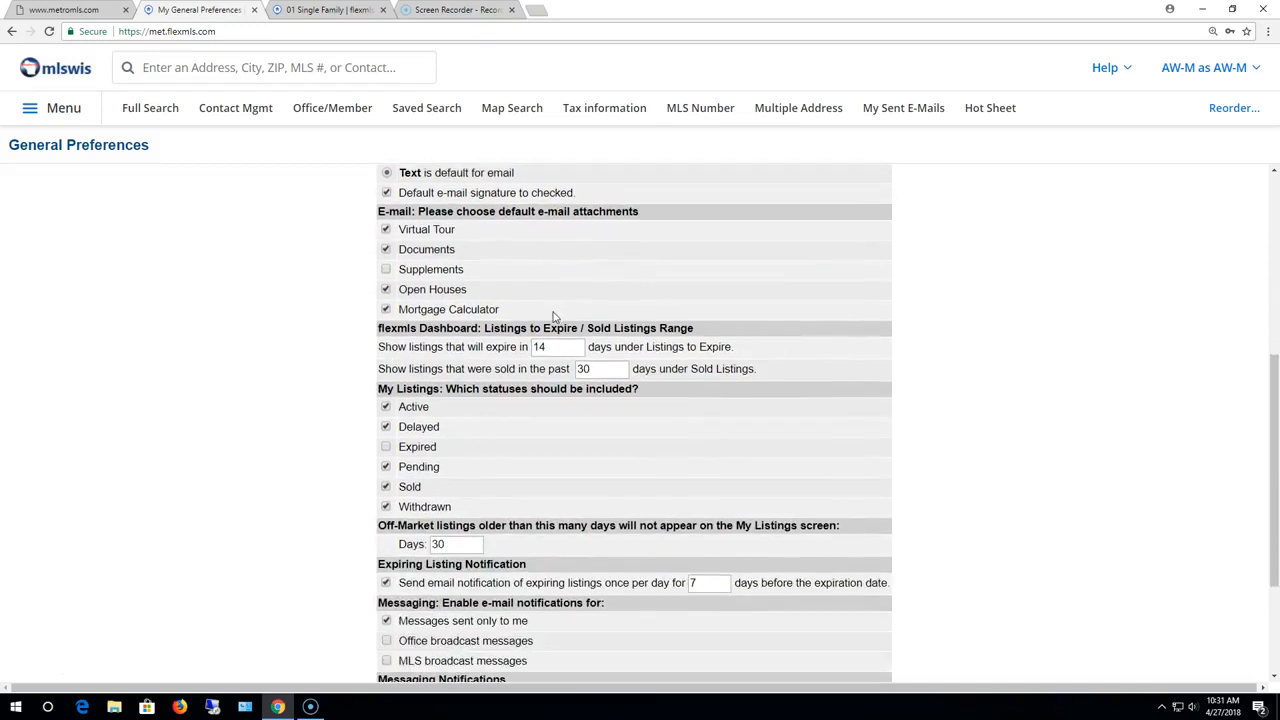
{"action": "scroll", "coordinate": [555, 318], "scroll_direction": "up", "scroll_amount": 1}
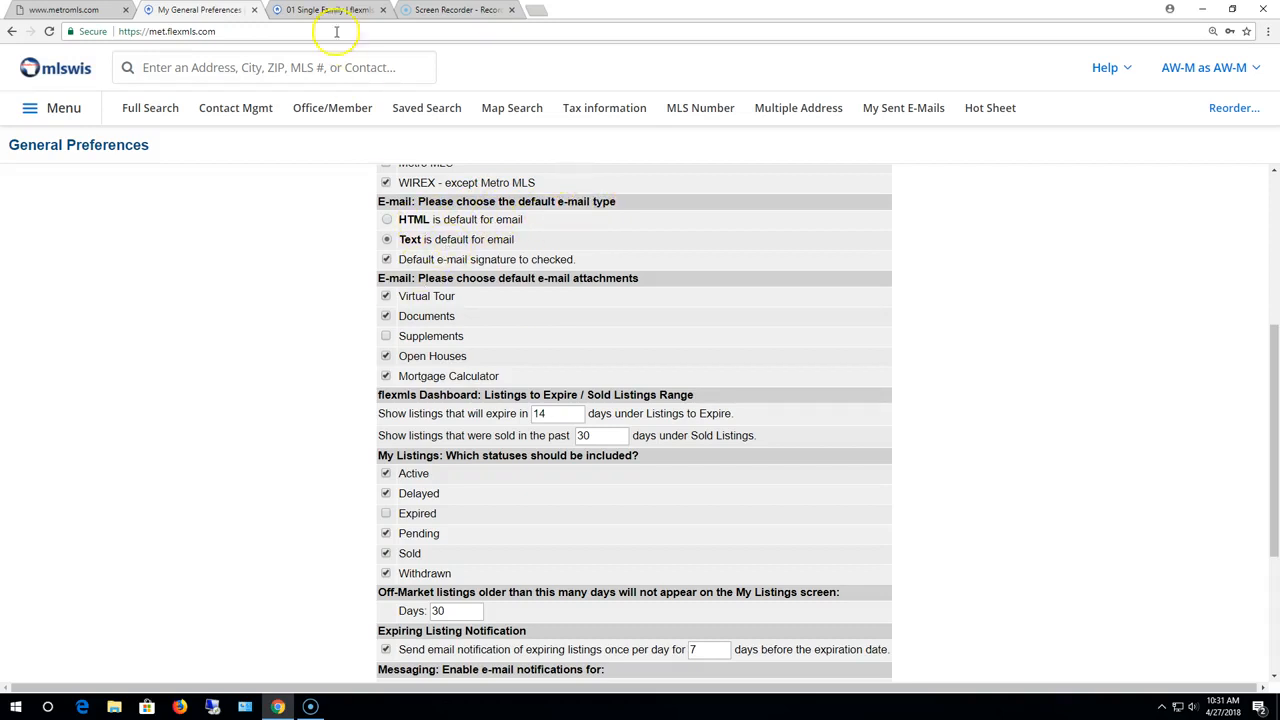
Step: Change the listing e-mail's message format to HTML and look through the message editor's Insert options
{"action": "left_click", "coordinate": [305, 10]}
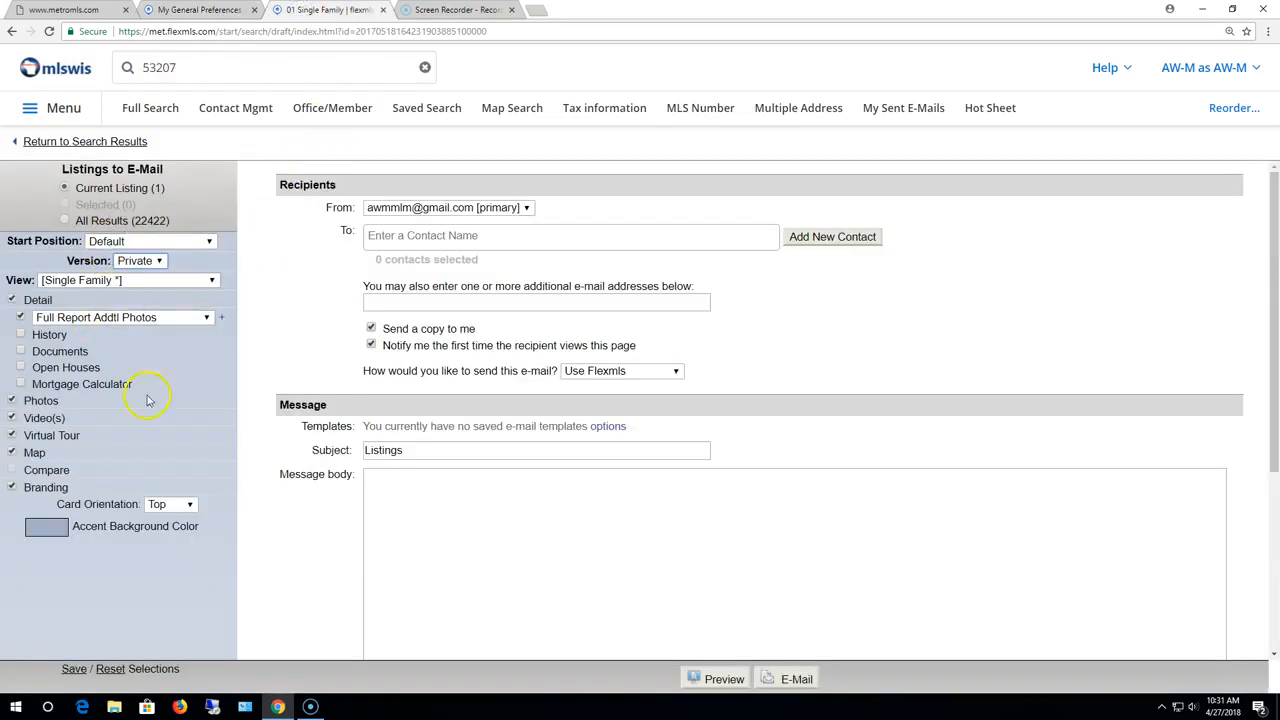
{"action": "scroll", "coordinate": [312, 471], "scroll_direction": "down", "scroll_amount": 2}
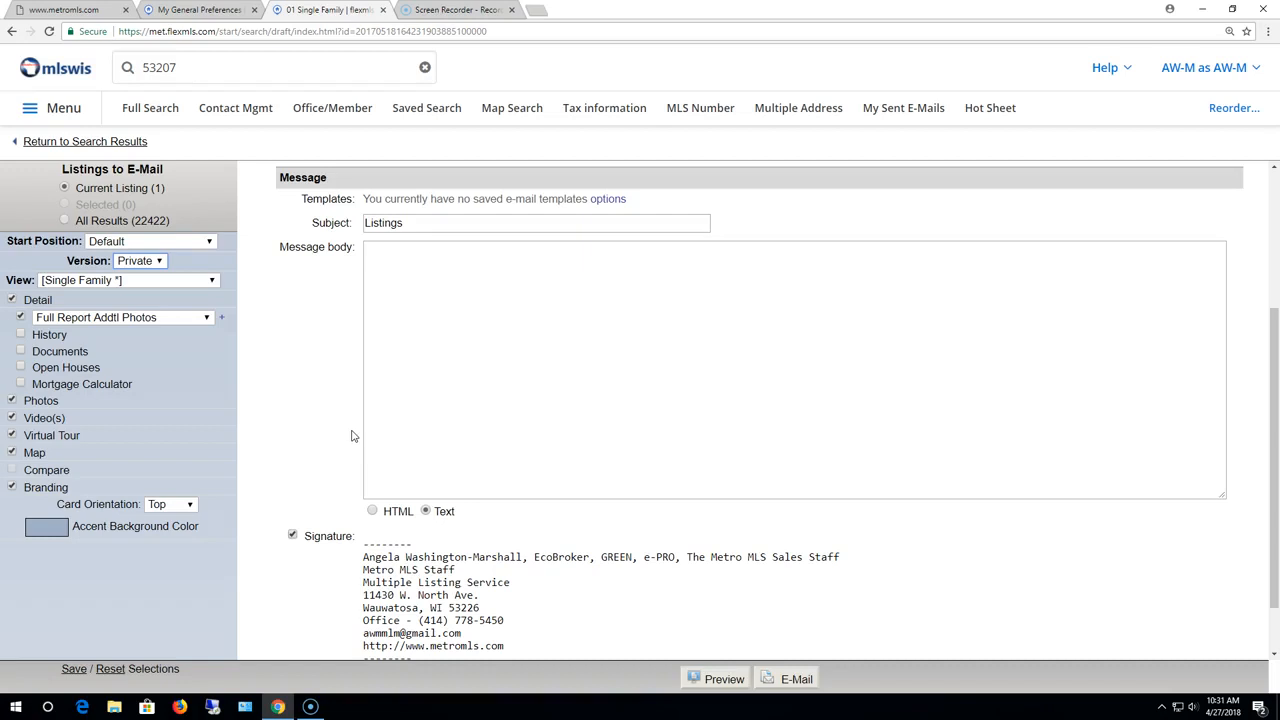
{"action": "left_click", "coordinate": [373, 511]}
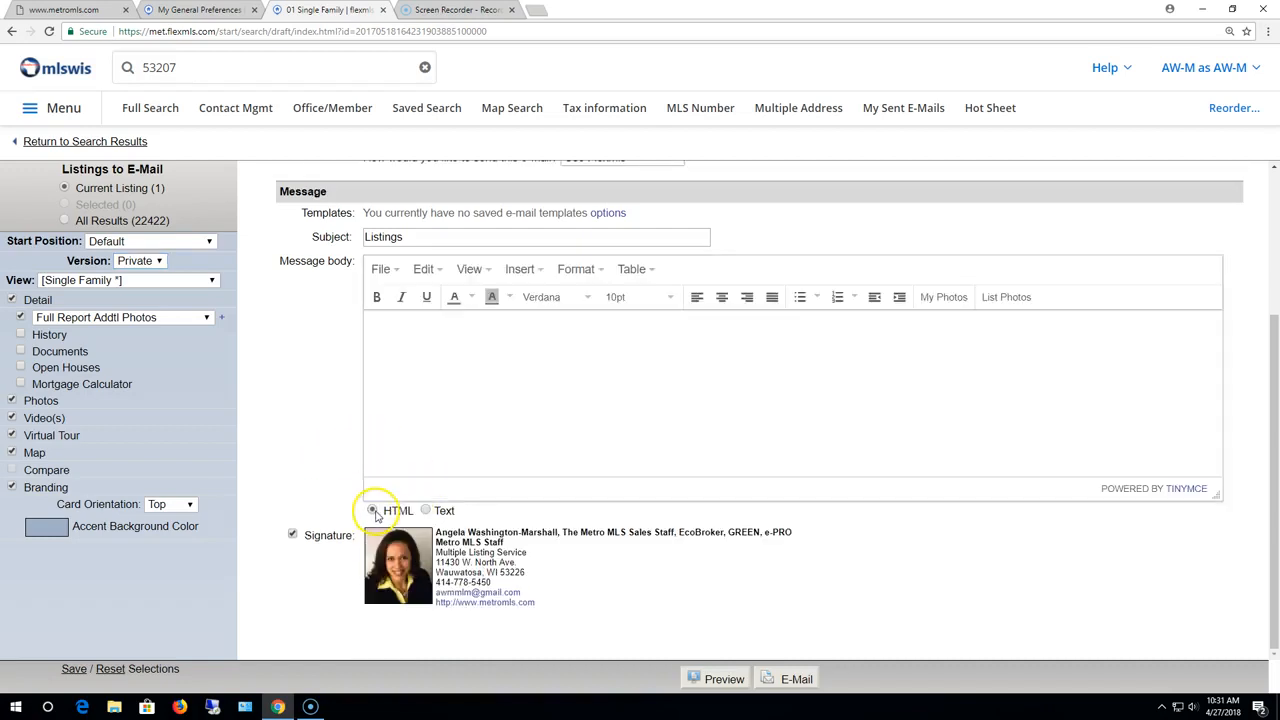
{"action": "left_click", "coordinate": [388, 273]}
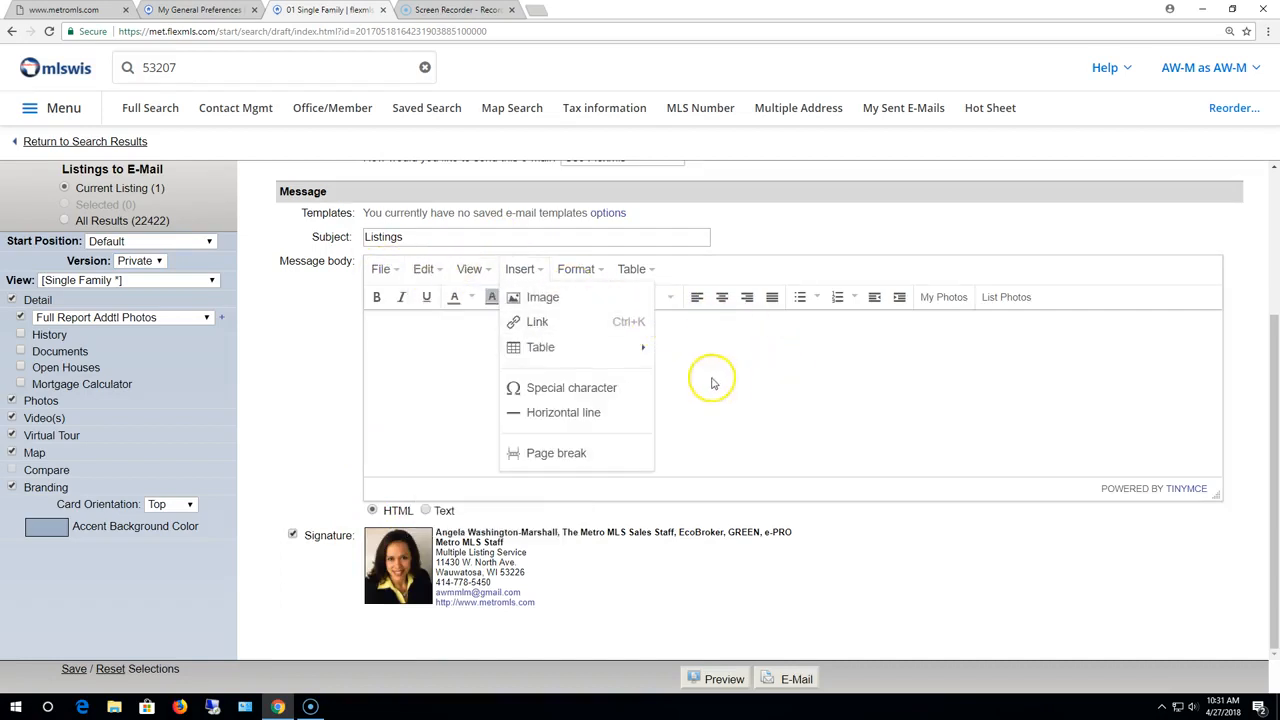
{"action": "left_click", "coordinate": [785, 390]}
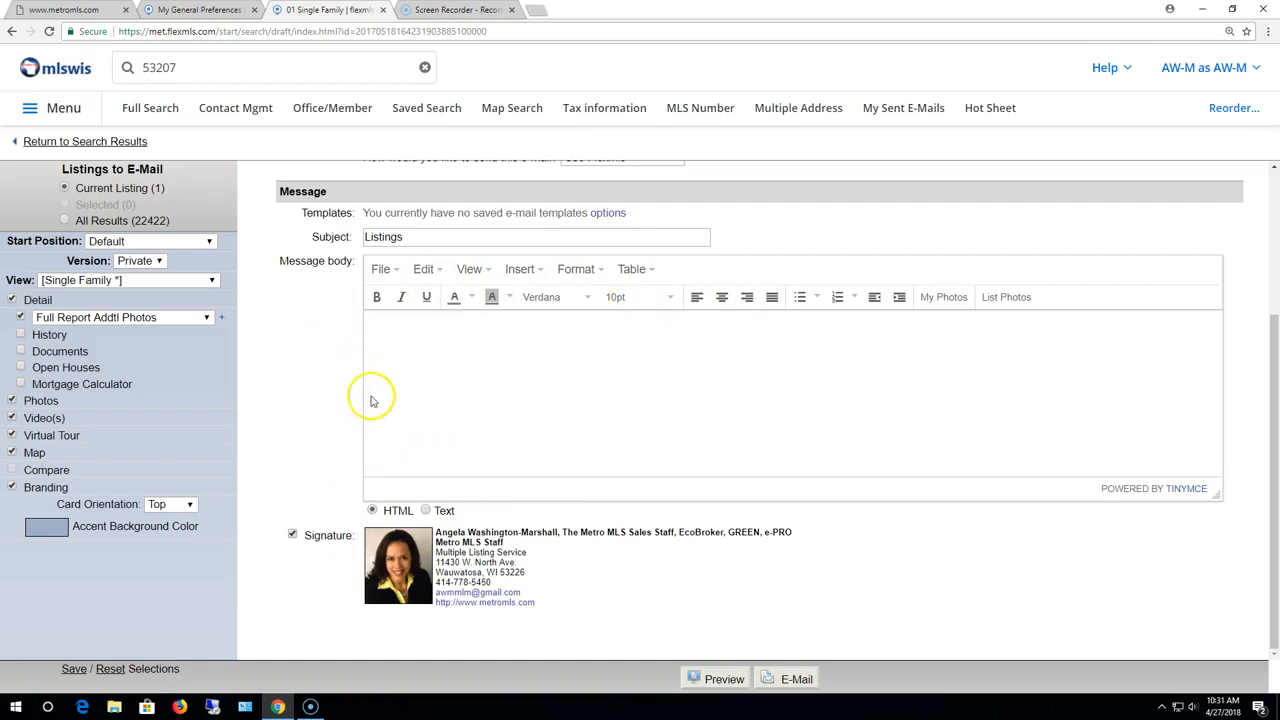
Step: Compare the default e-mail signature preference with the draft's signature and review the attachment and dashboard settings in General Preferences
{"action": "left_click", "coordinate": [197, 10]}
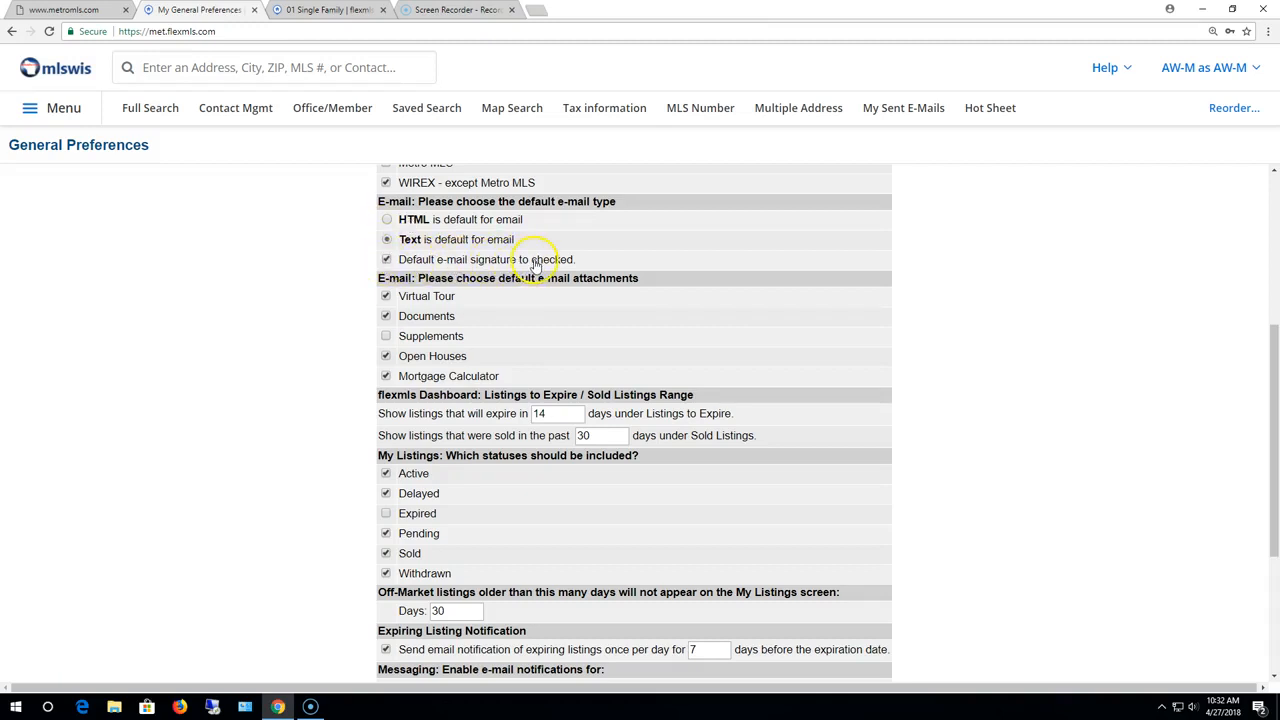
{"action": "left_click", "coordinate": [333, 10]}
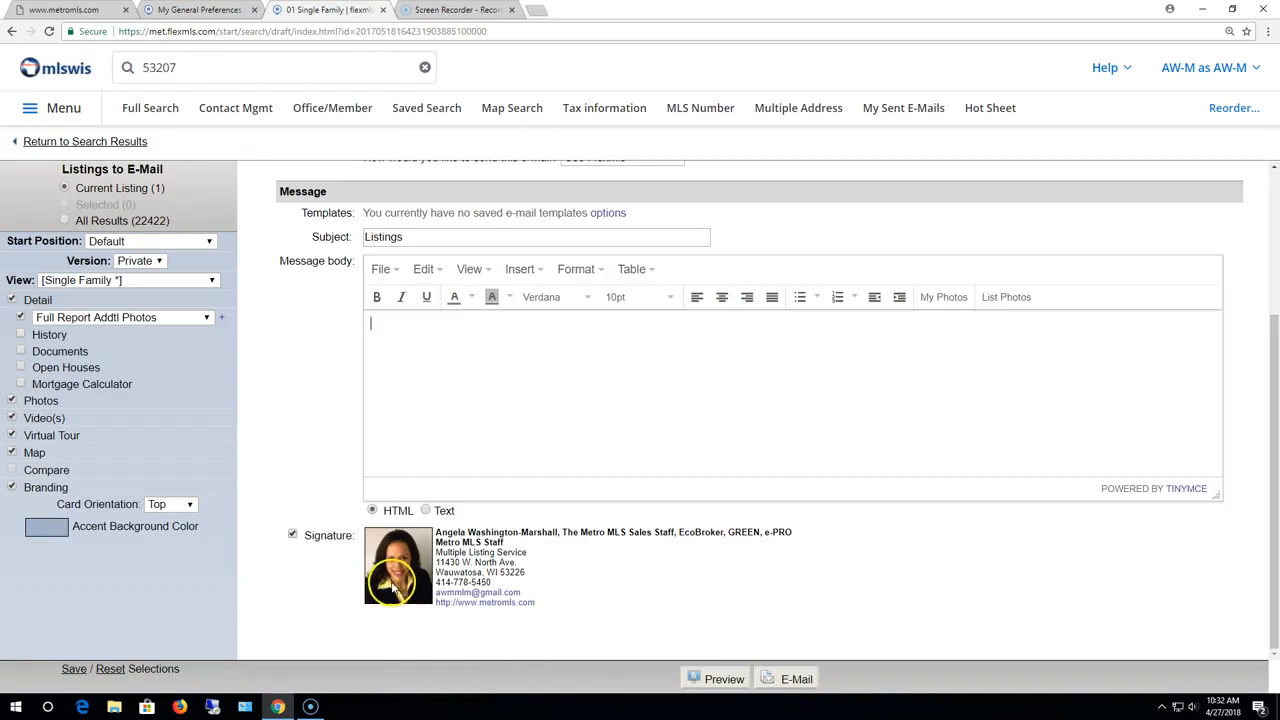
{"action": "left_click", "coordinate": [192, 10]}
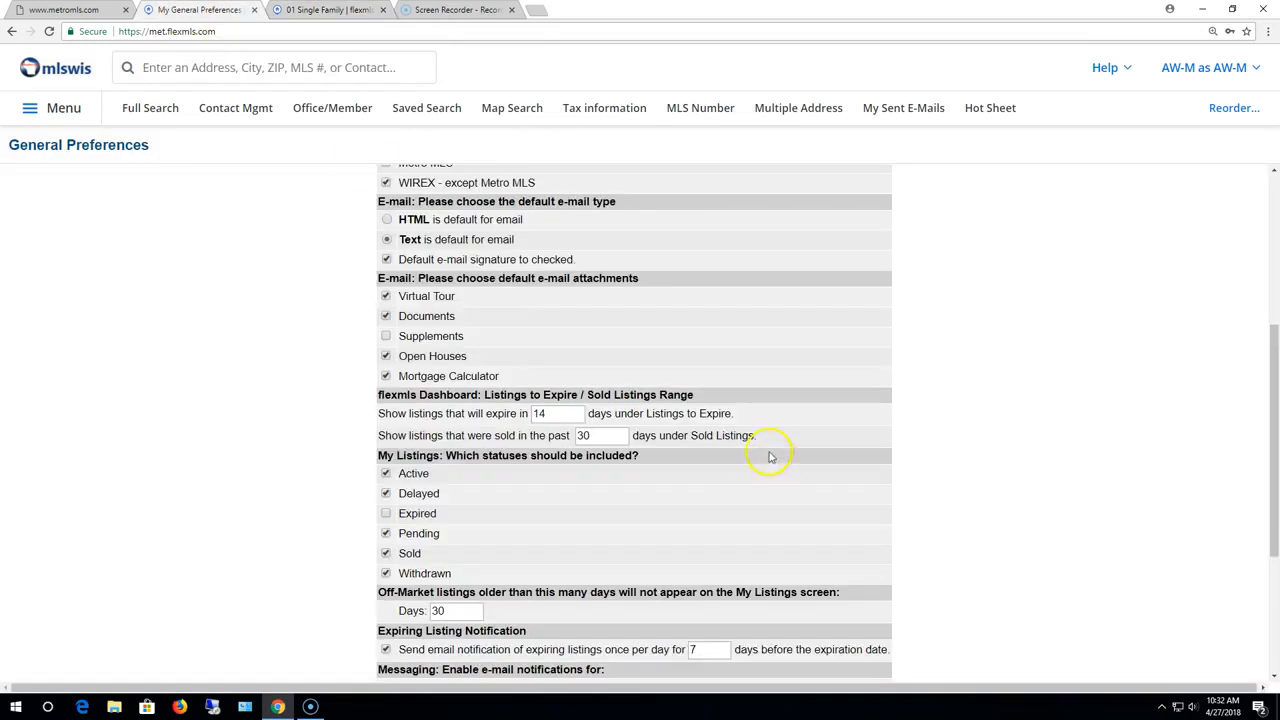
{"action": "scroll", "coordinate": [770, 457], "scroll_direction": "down", "scroll_amount": 1}
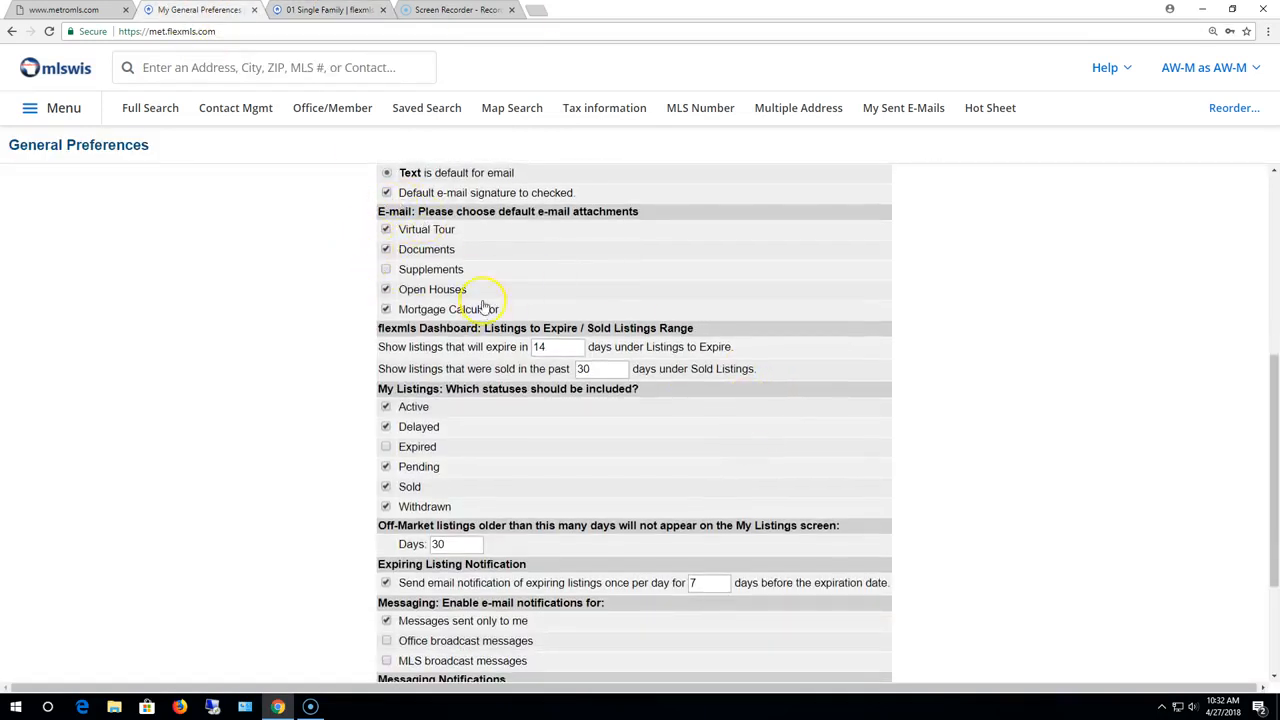
{"action": "scroll", "coordinate": [752, 366], "scroll_direction": "down", "scroll_amount": 2}
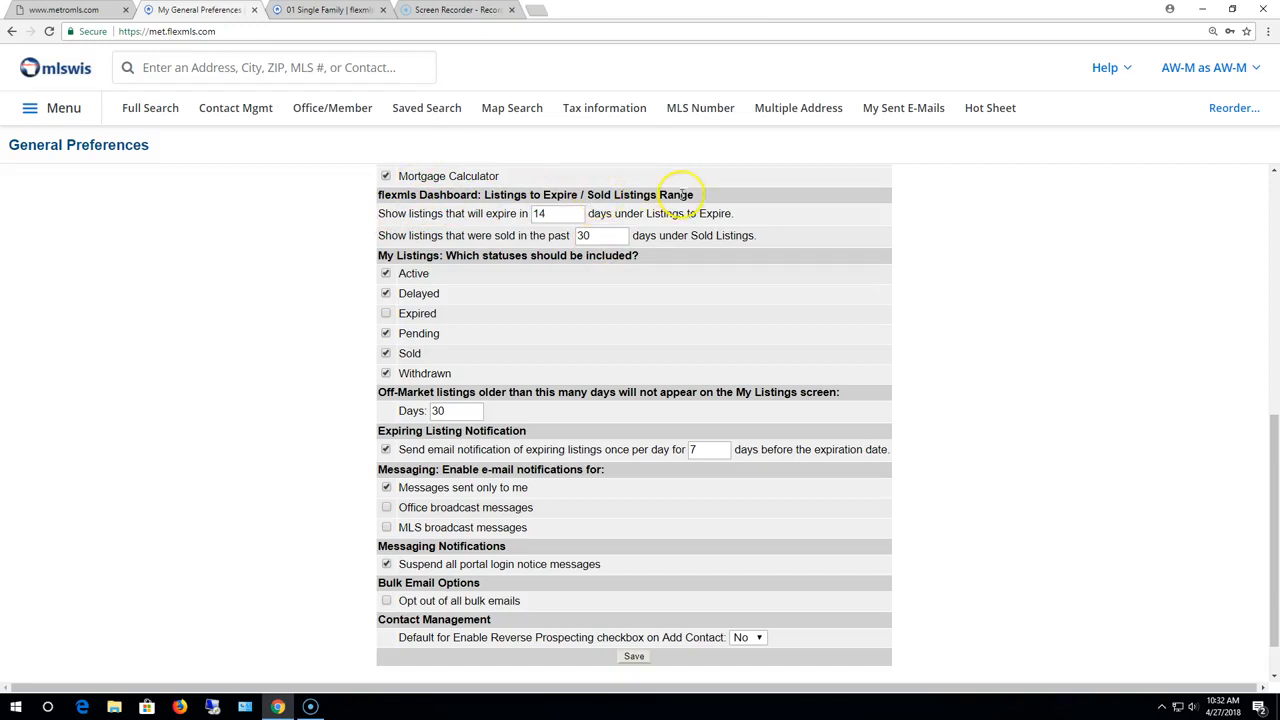
Step: Open the home dashboard from the listing e-mail page and examine its My Listings section
{"action": "left_click", "coordinate": [300, 10]}
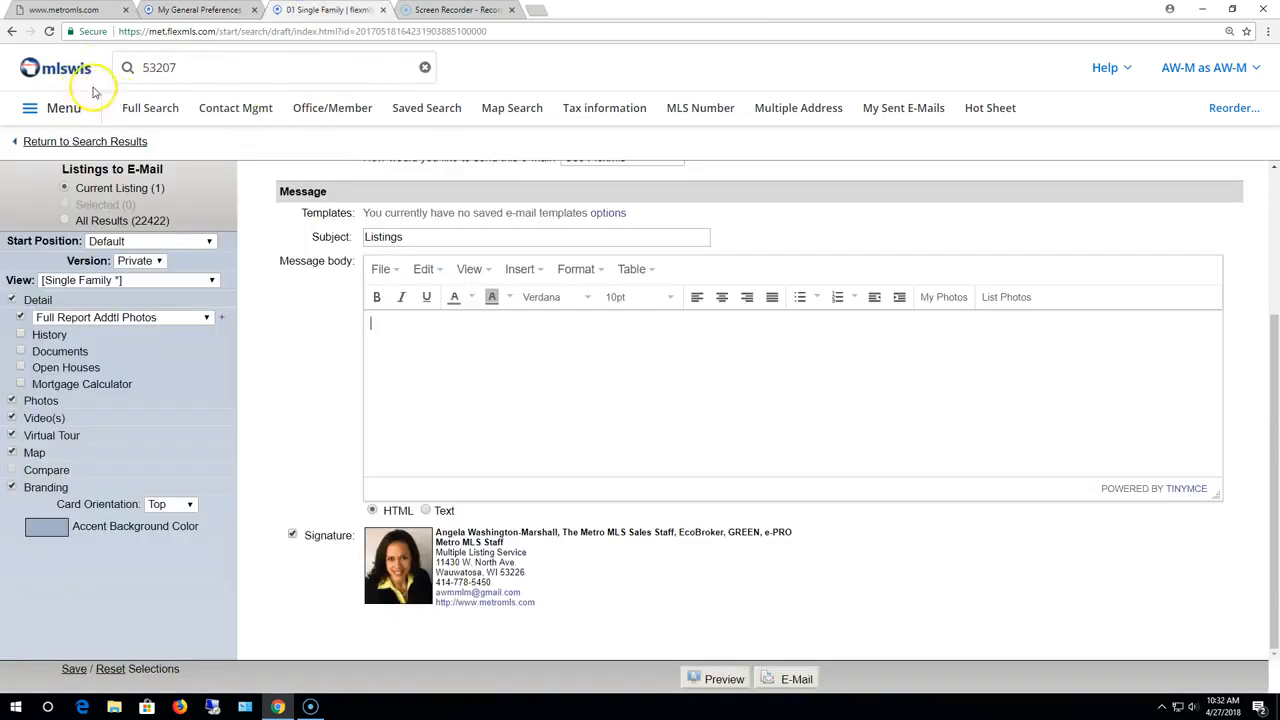
{"action": "left_click", "coordinate": [48, 67]}
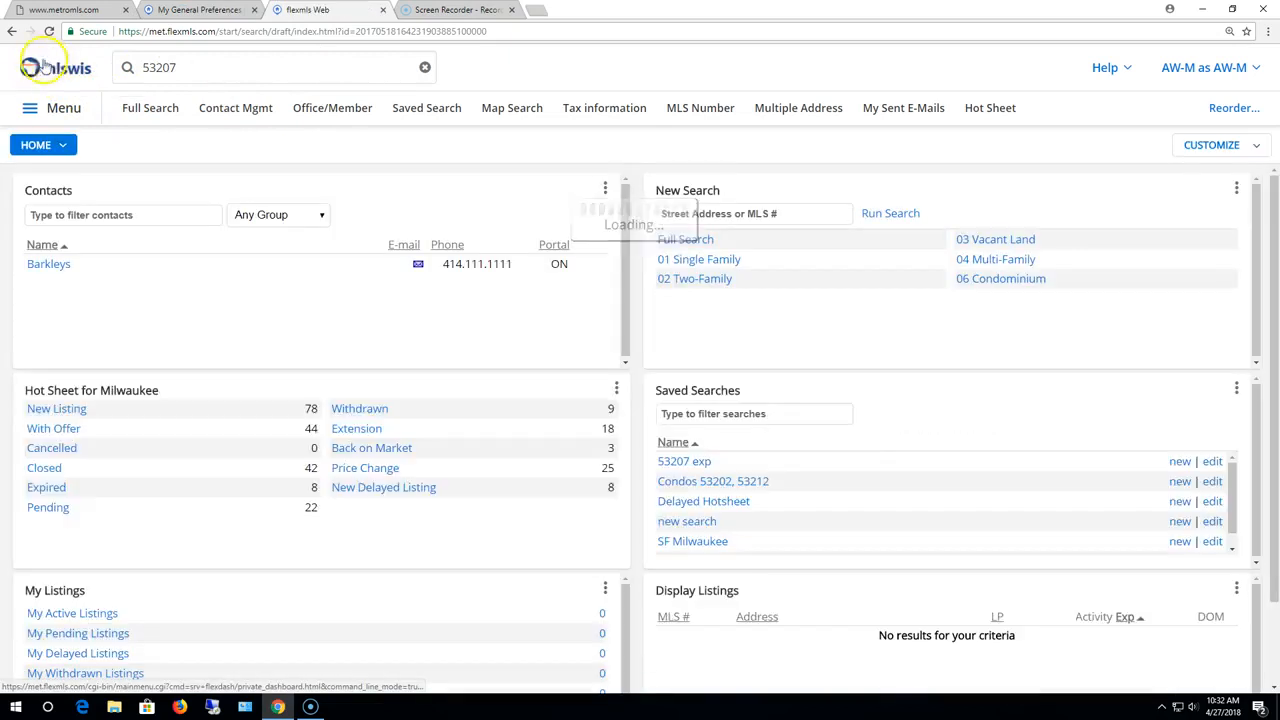
{"action": "scroll", "coordinate": [280, 175], "scroll_direction": "down", "scroll_amount": 2}
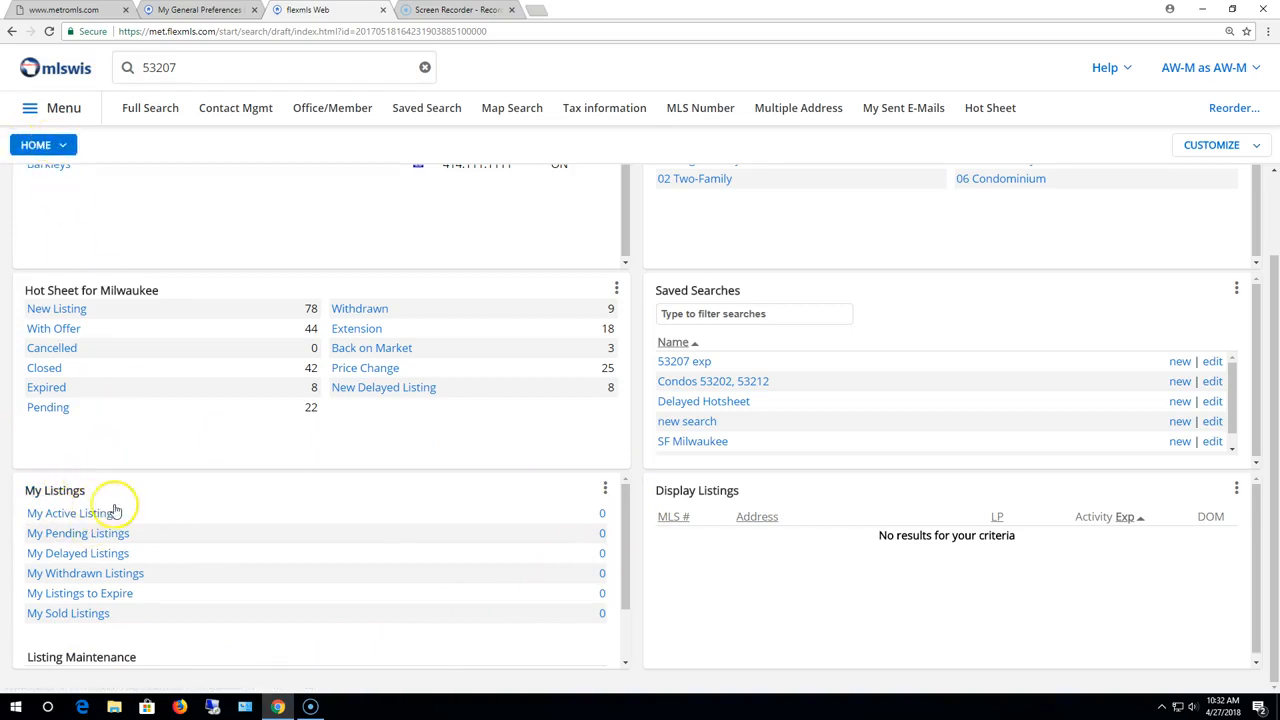
Step: Switch the dashboard from Home to the Classic view and on to the MLS view
{"action": "left_click", "coordinate": [37, 145]}
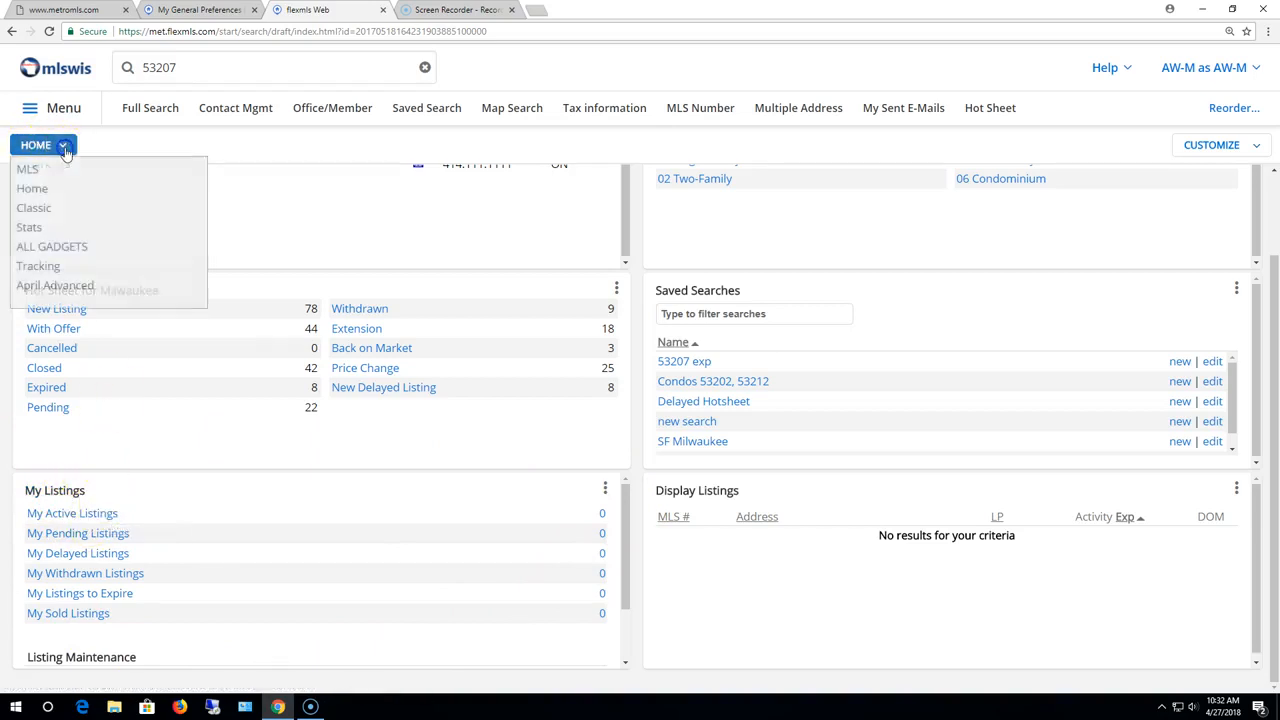
{"action": "left_click", "coordinate": [52, 207]}
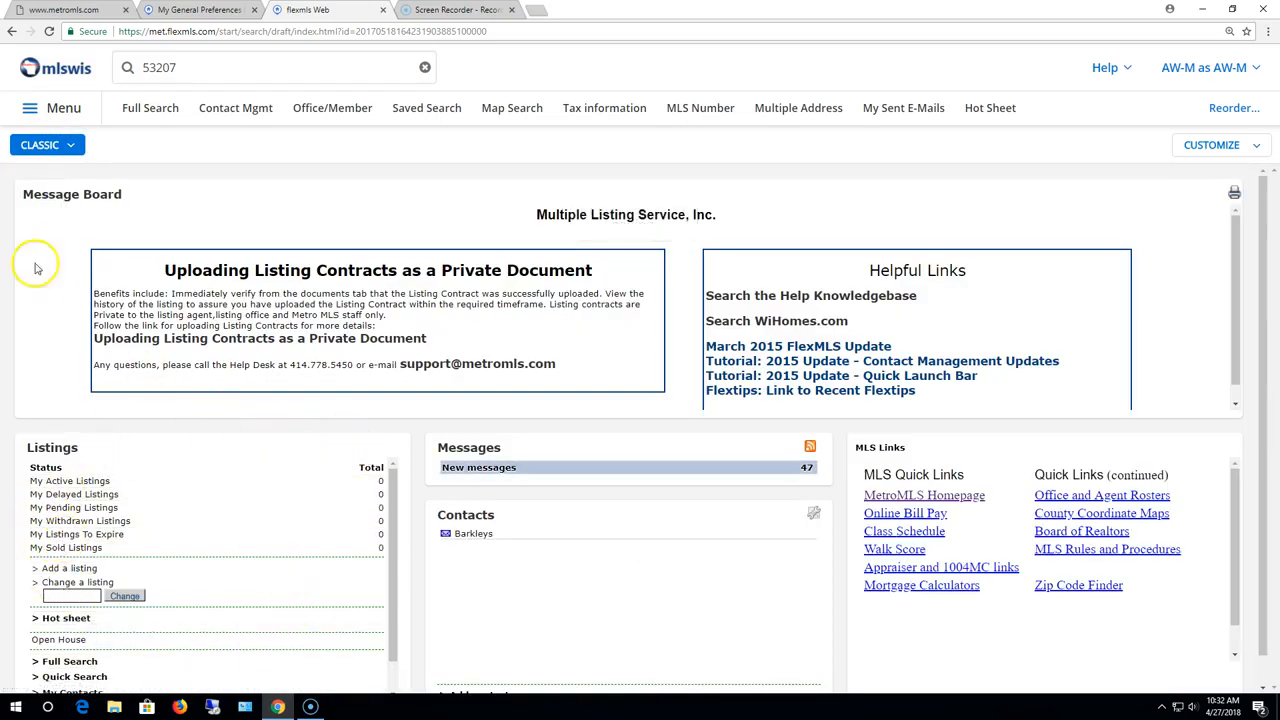
{"action": "left_click", "coordinate": [42, 145]}
{"action": "left_click", "coordinate": [73, 168]}
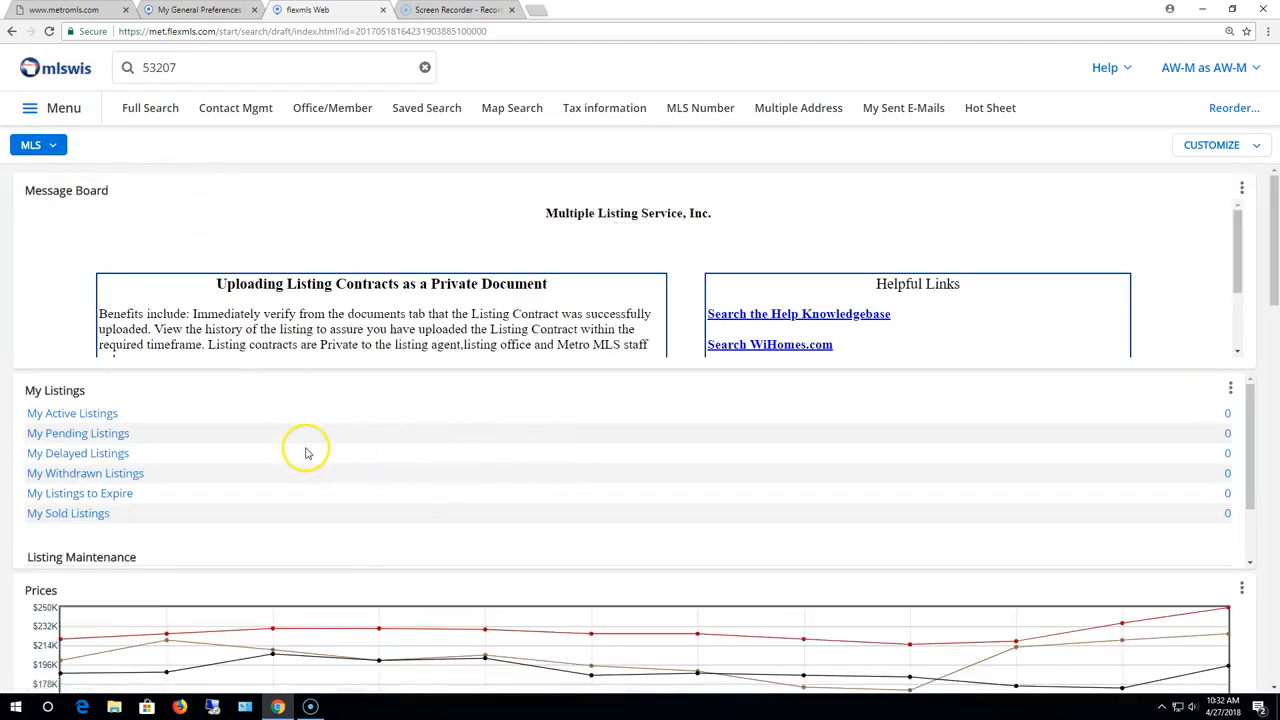
Step: Review the Listings to Expire and Sold Listings day ranges in General Preferences alongside the dashboard's My Listings section
{"action": "left_click", "coordinate": [208, 11]}
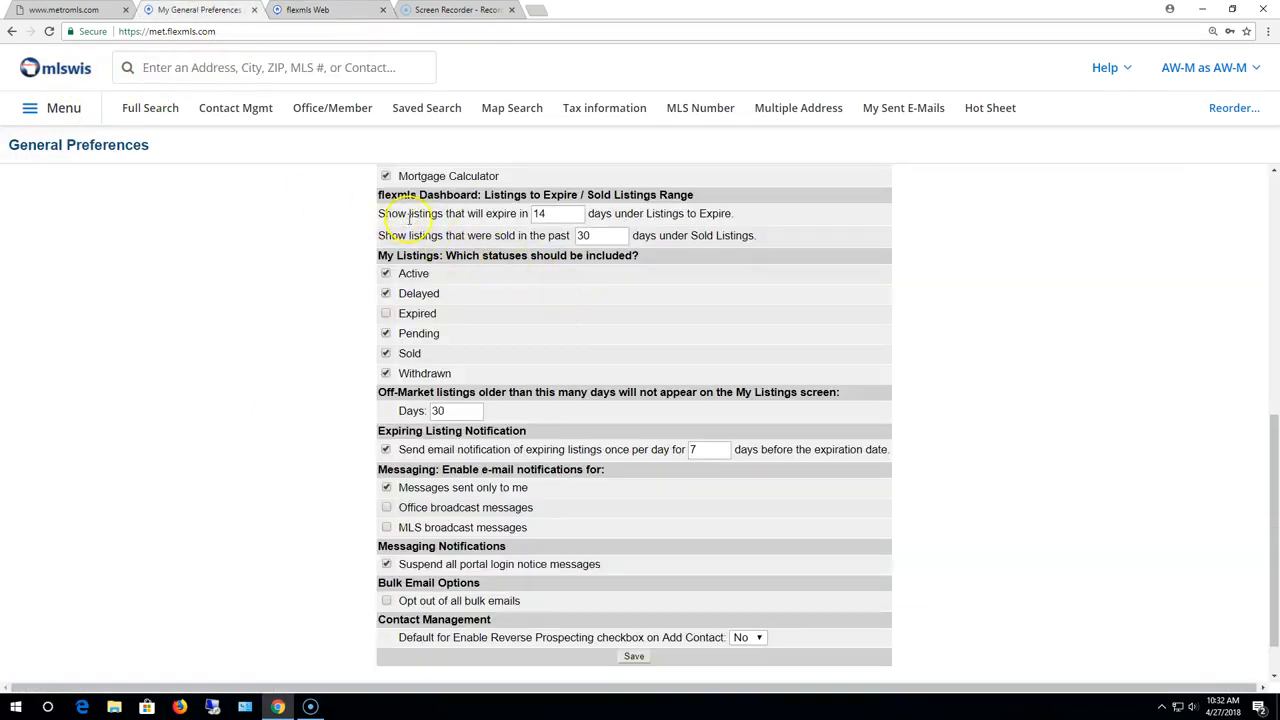
{"action": "left_click", "coordinate": [551, 214]}
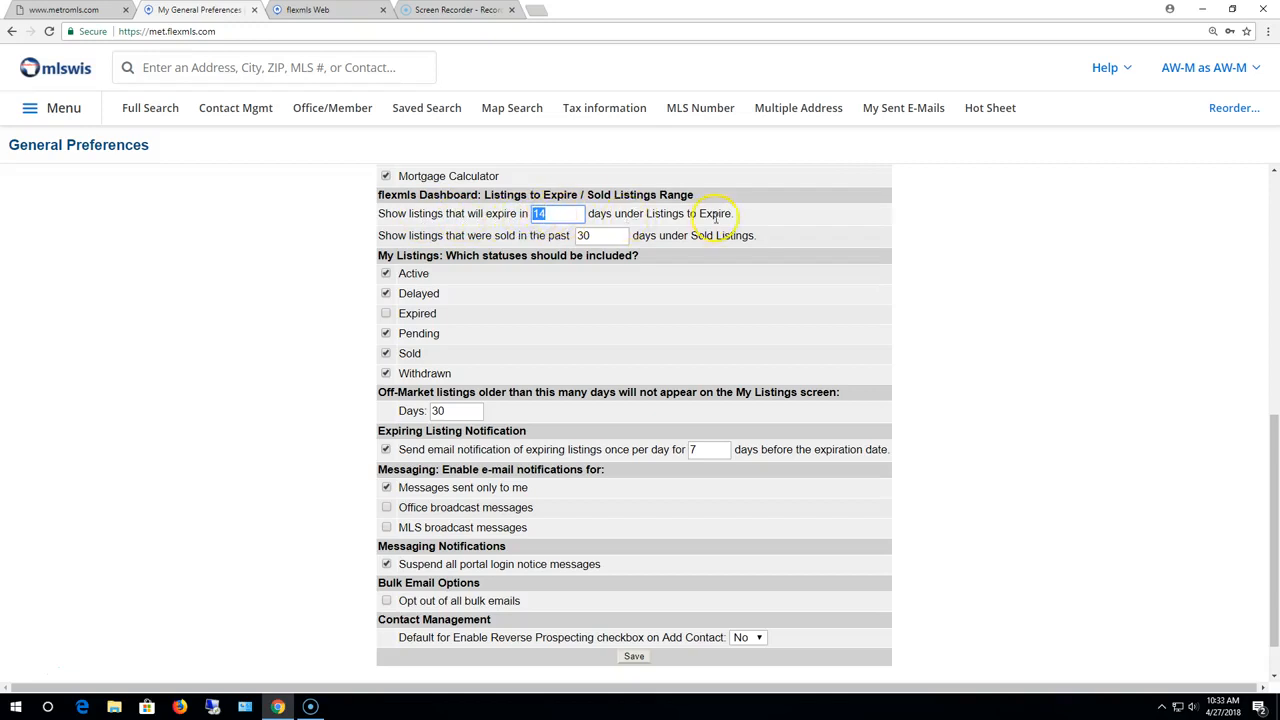
{"action": "left_click", "coordinate": [350, 10]}
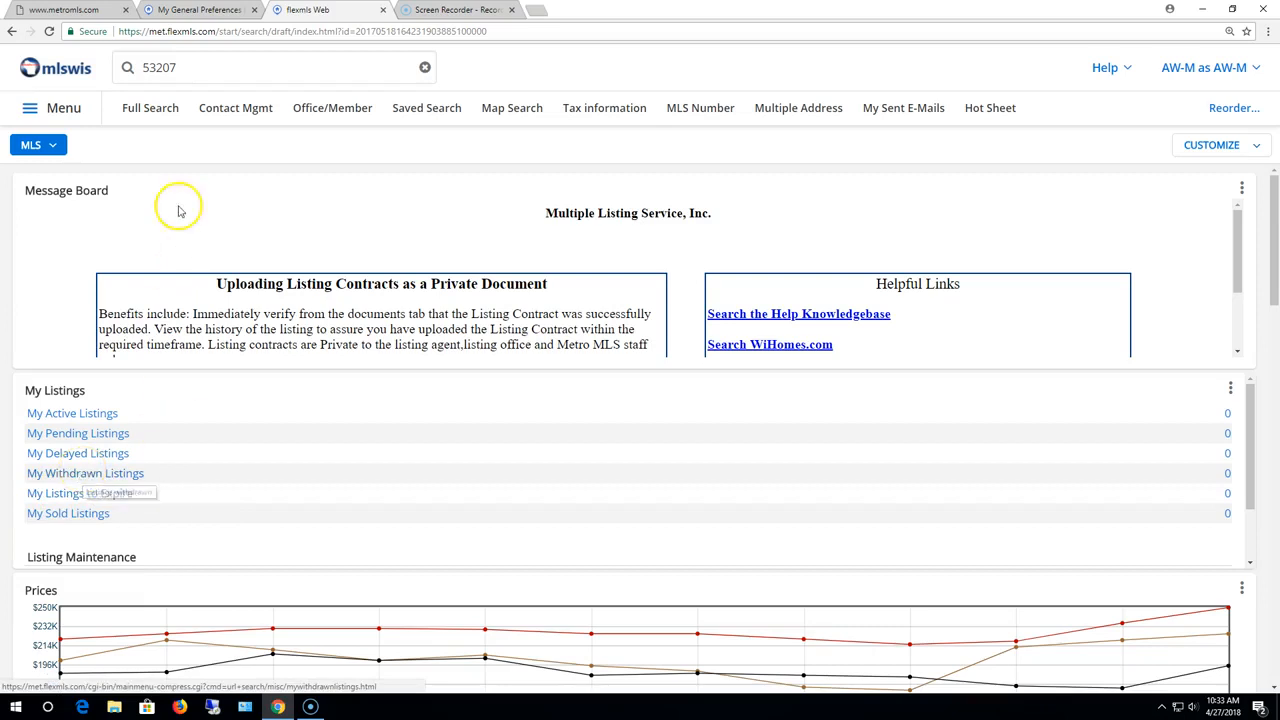
{"action": "left_click", "coordinate": [186, 8]}
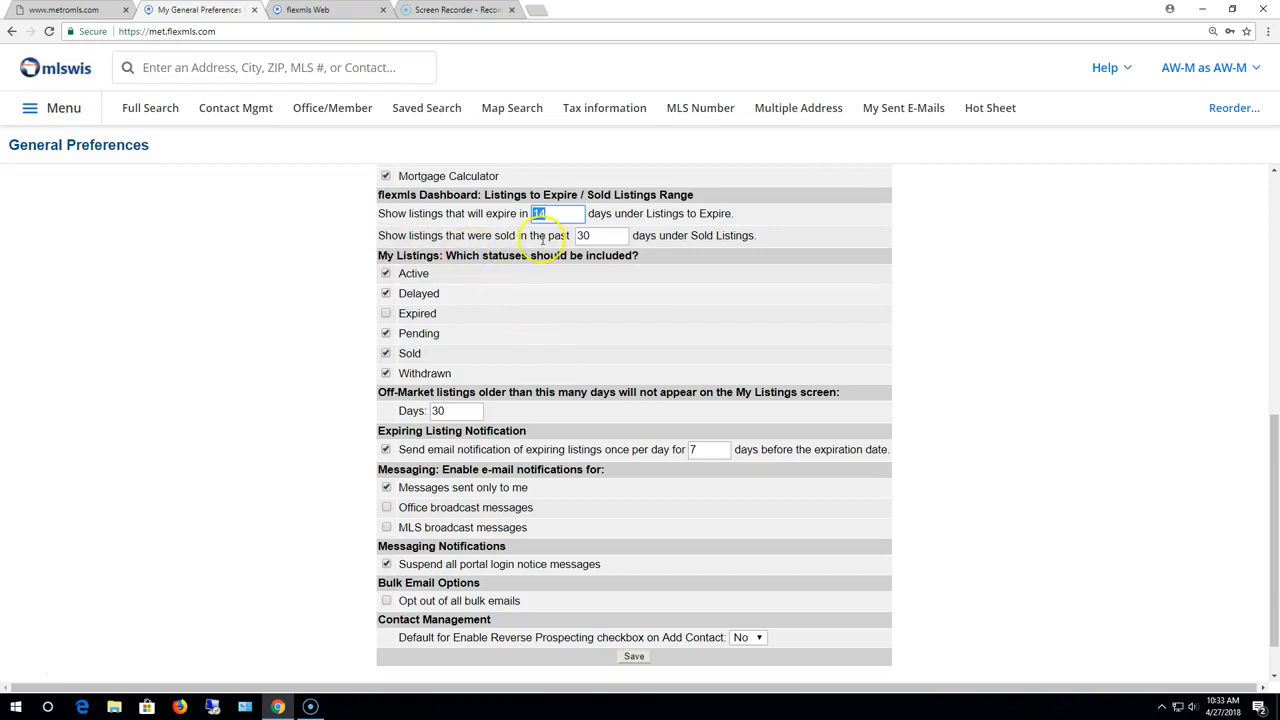
{"action": "left_click", "coordinate": [596, 236]}
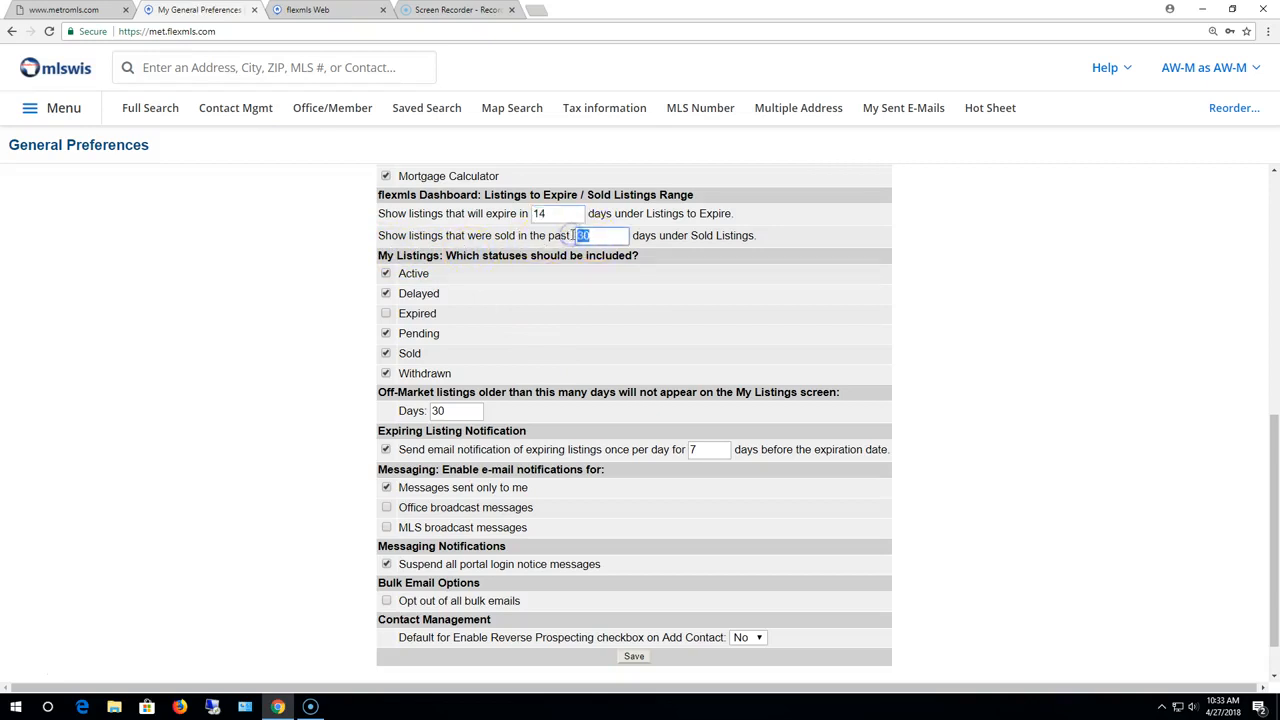
Step: Compare the dashboard's My Sold Listings entry with the sold-in-the-past day range in General Preferences
{"action": "left_click", "coordinate": [300, 10]}
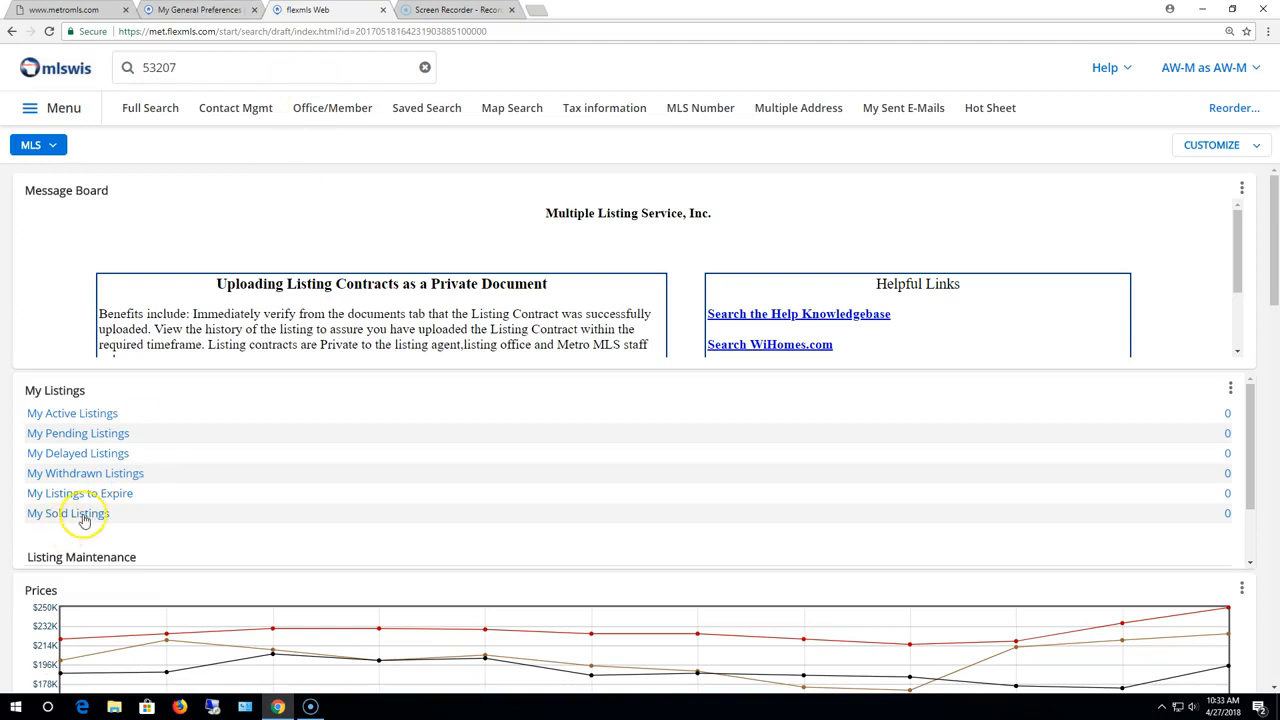
{"action": "left_click", "coordinate": [200, 10]}
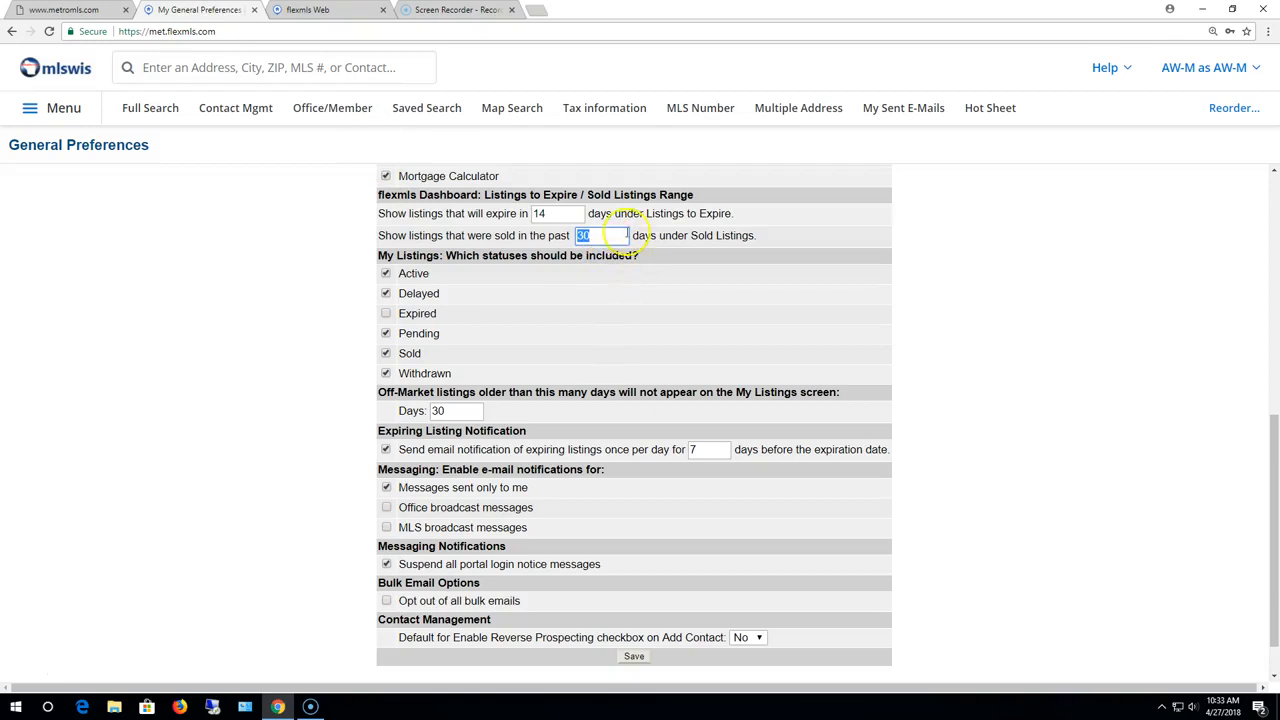
{"action": "left_click", "coordinate": [611, 235]}
{"action": "left_click", "coordinate": [617, 250]}
{"action": "scroll", "coordinate": [540, 295], "scroll_direction": "down", "scroll_amount": 1}
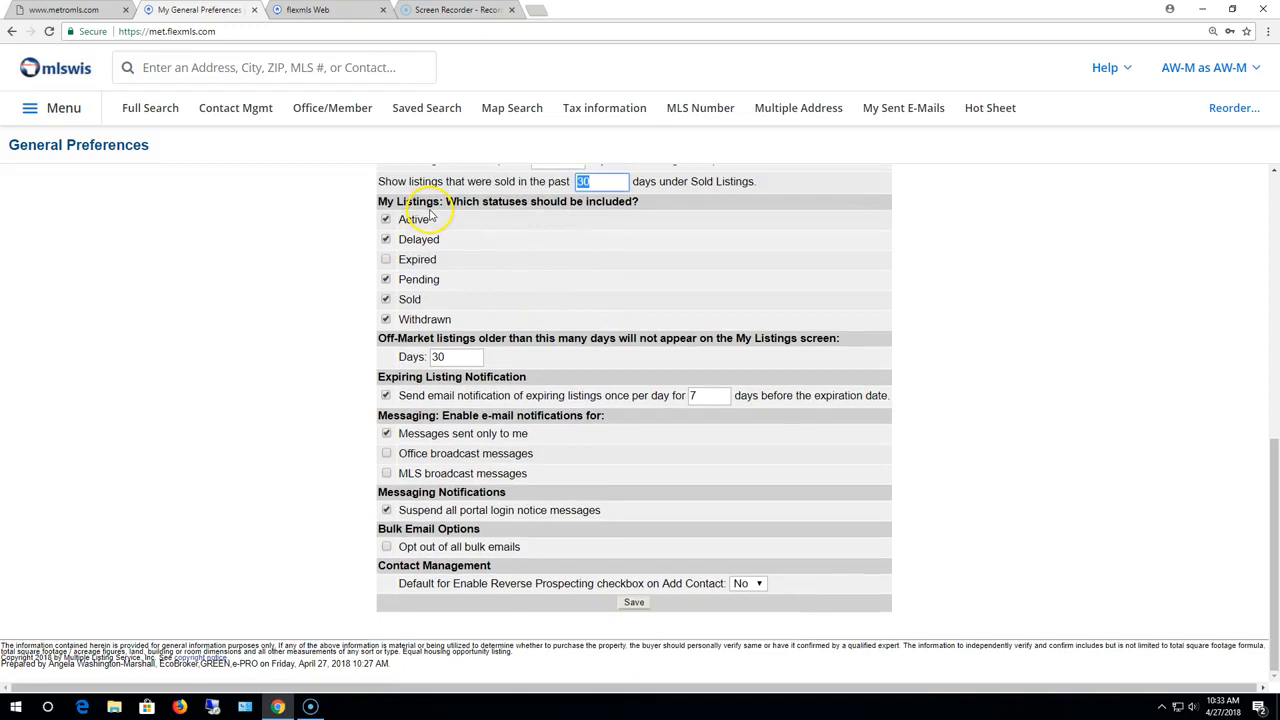
Step: Locate the My Listings search entry in the main navigation and return to the My Listings status preferences
{"action": "left_click", "coordinate": [308, 10]}
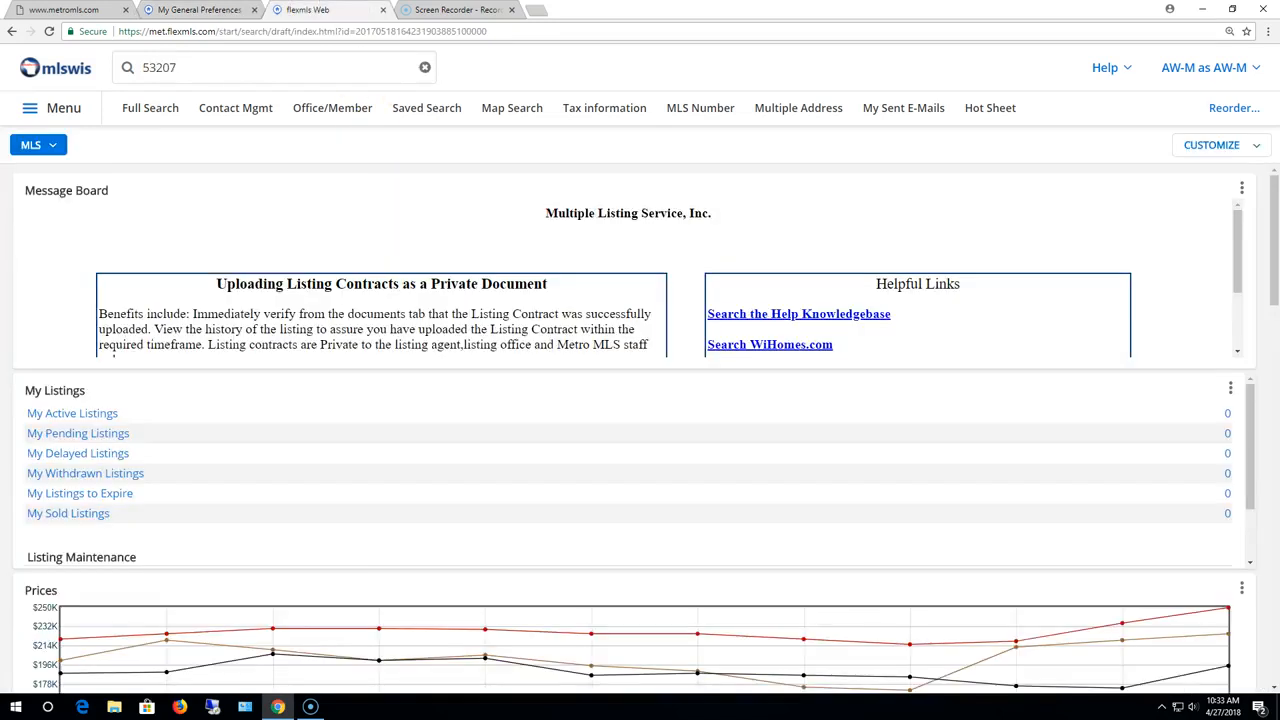
{"action": "left_click", "coordinate": [63, 110]}
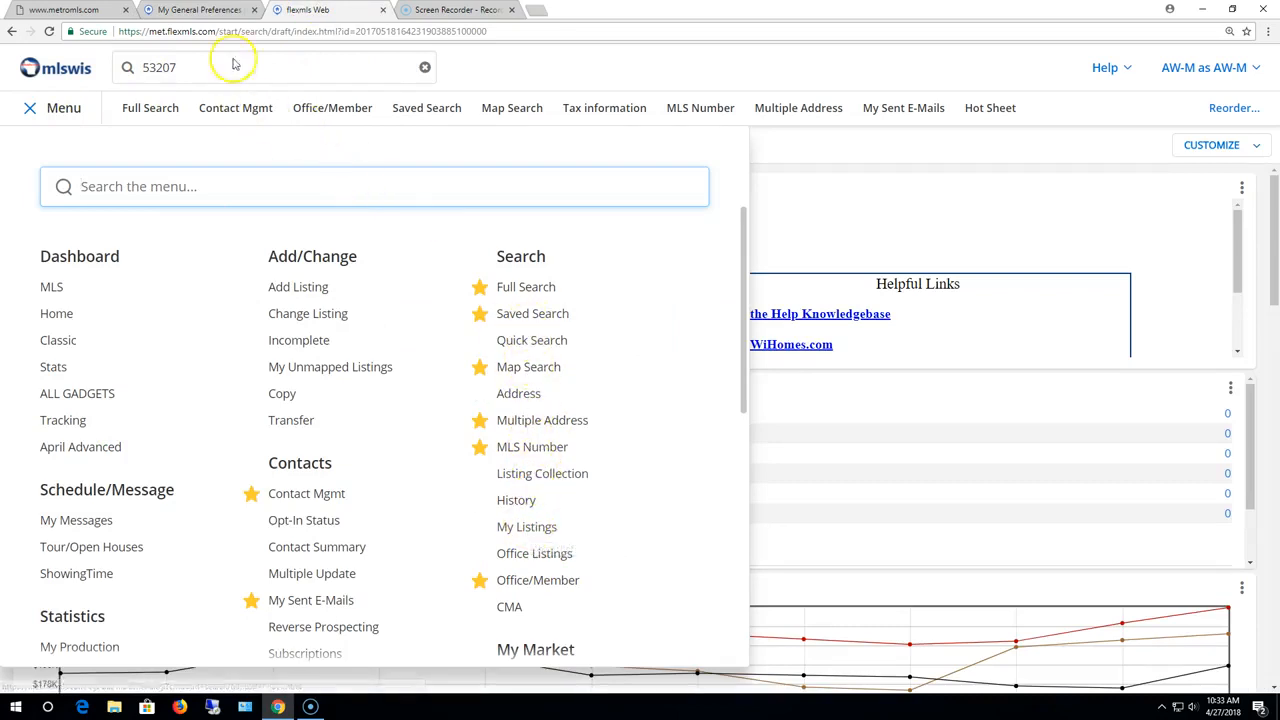
{"action": "left_click", "coordinate": [188, 12]}
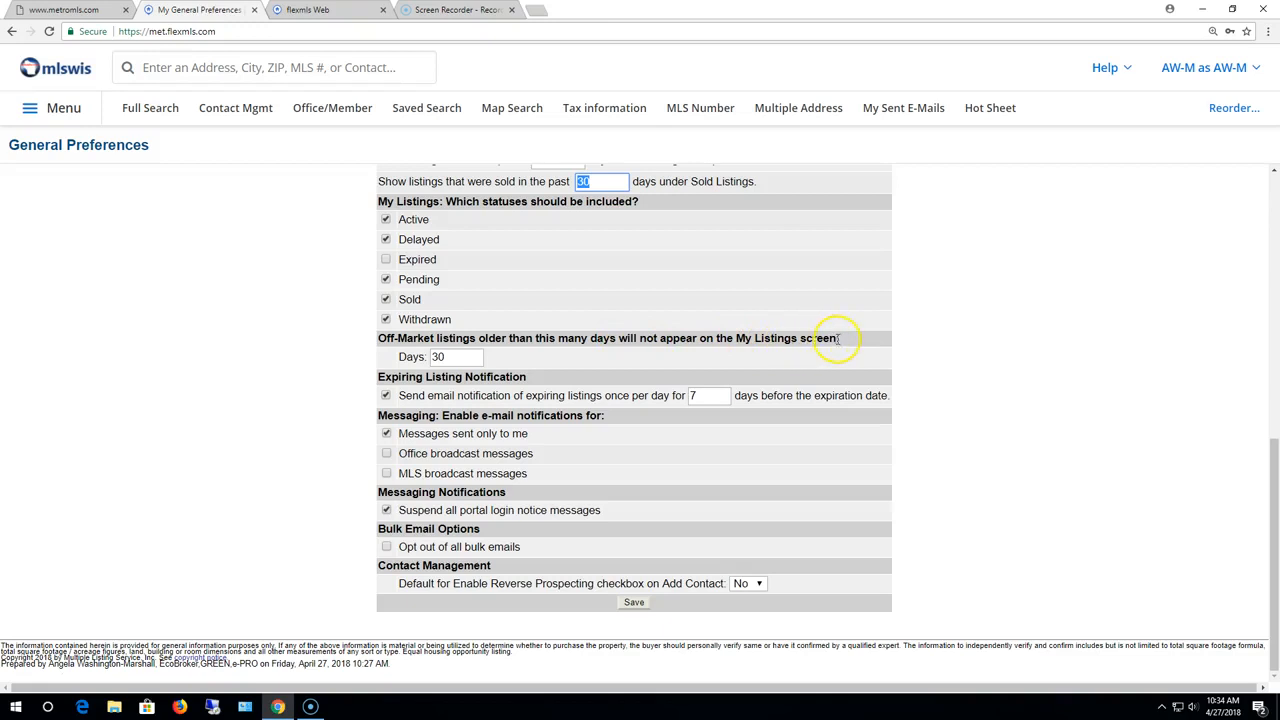
Step: Review the off-market listing day limit and set the expiring listing e-mail notification to 14 days before expiration
{"action": "double_click", "coordinate": [437, 357]}
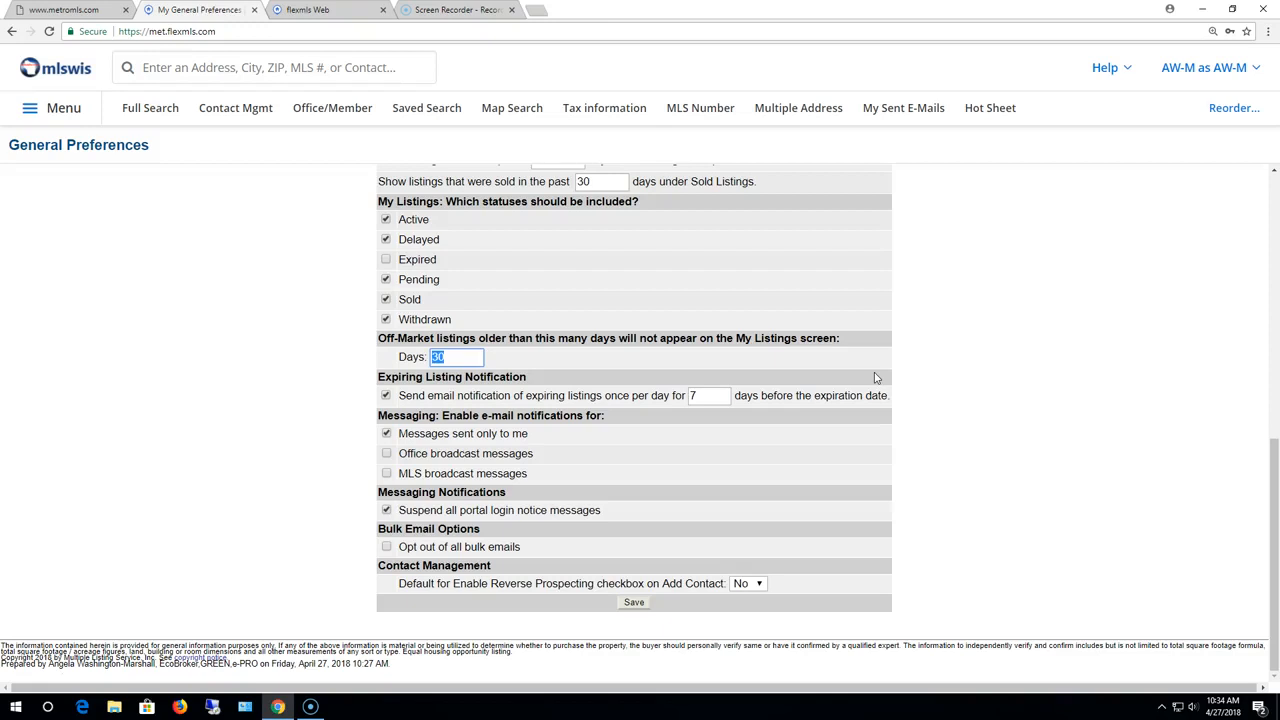
{"action": "left_click", "coordinate": [718, 395]}
{"action": "left_click_drag", "start_coordinate": [718, 395], "coordinate": [660, 397]}
{"action": "type", "text": "14"}
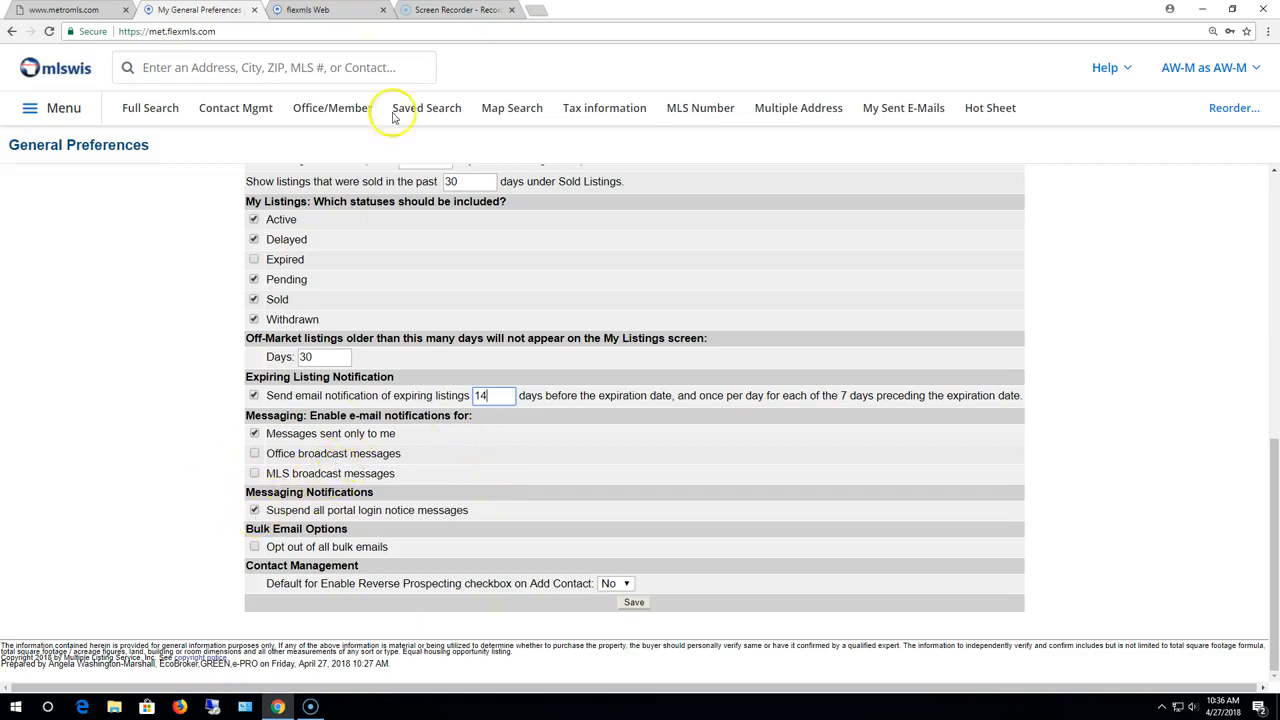
Step: Open the existing contact in Contact Management and examine the last active date in its portal details
{"action": "left_click", "coordinate": [318, 14]}
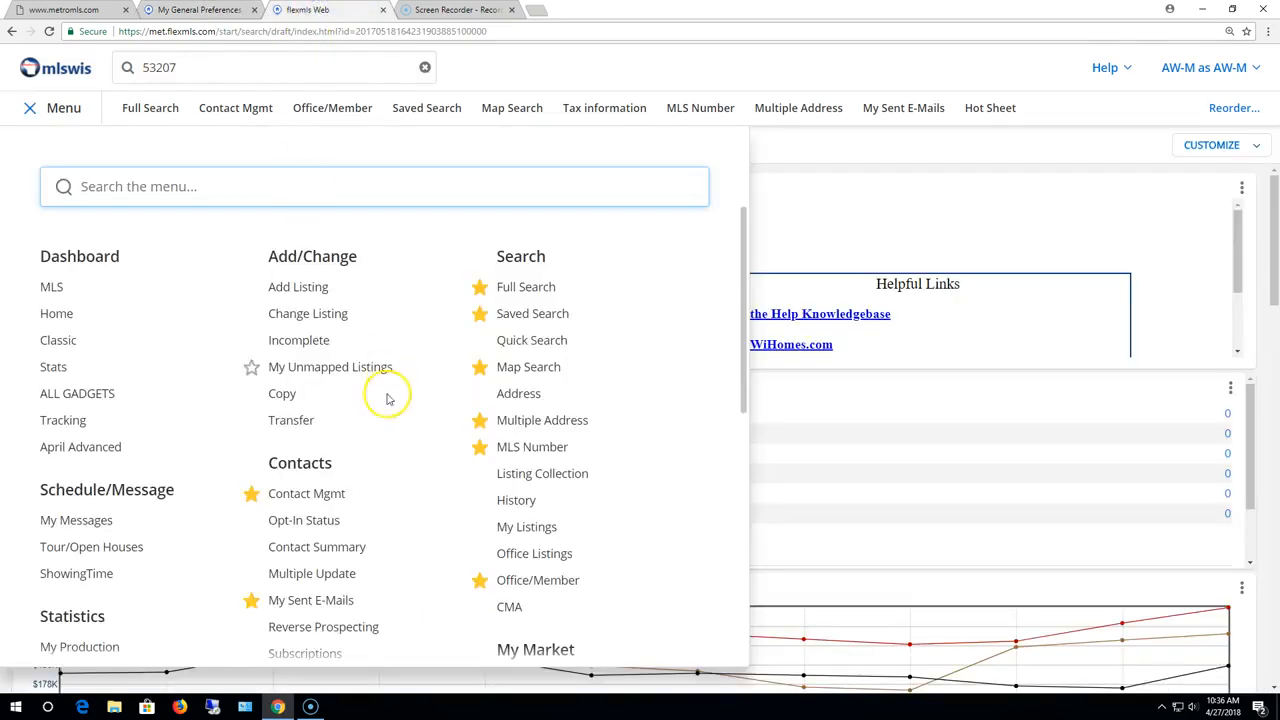
{"action": "left_click", "coordinate": [297, 493]}
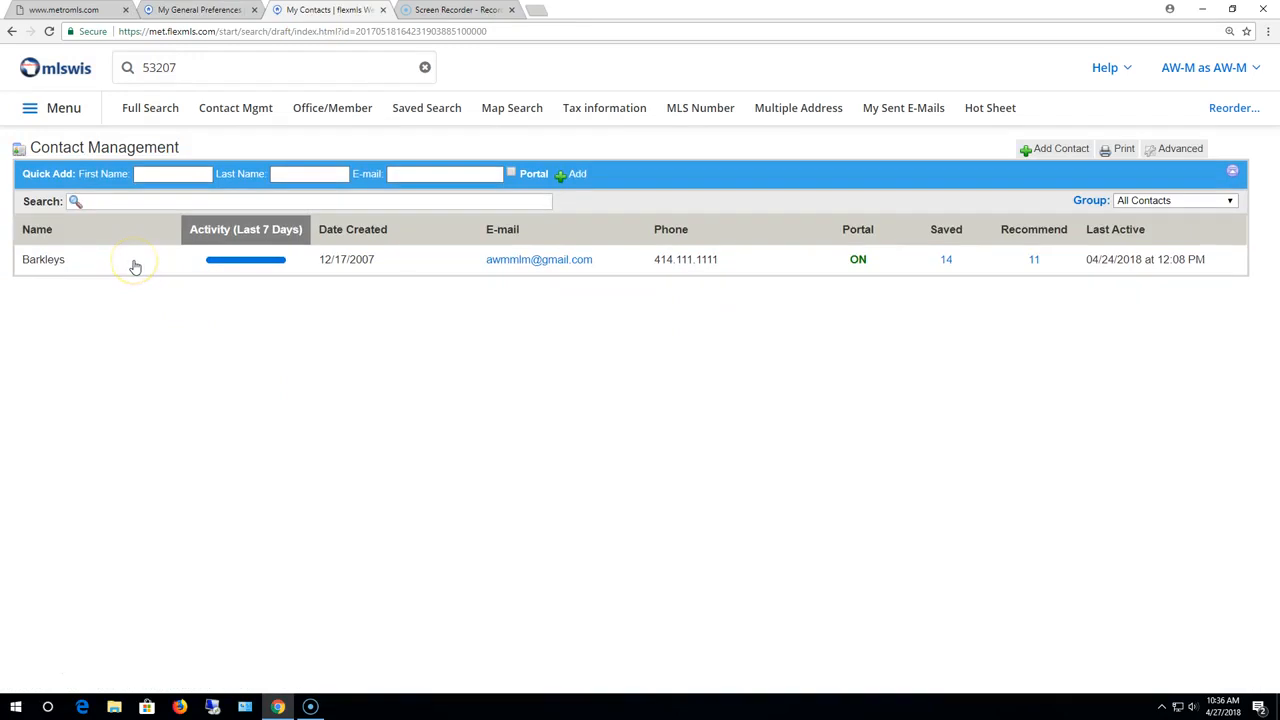
{"action": "left_click", "coordinate": [80, 259]}
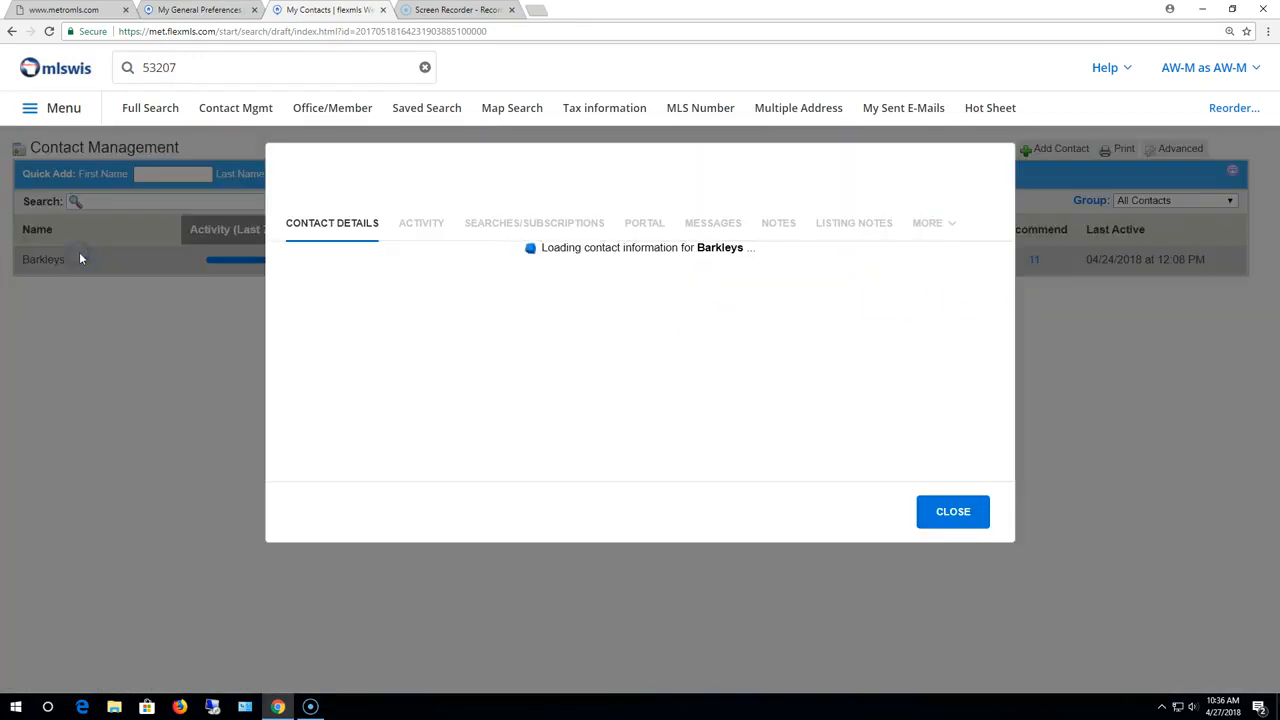
{"action": "left_click", "coordinate": [651, 227]}
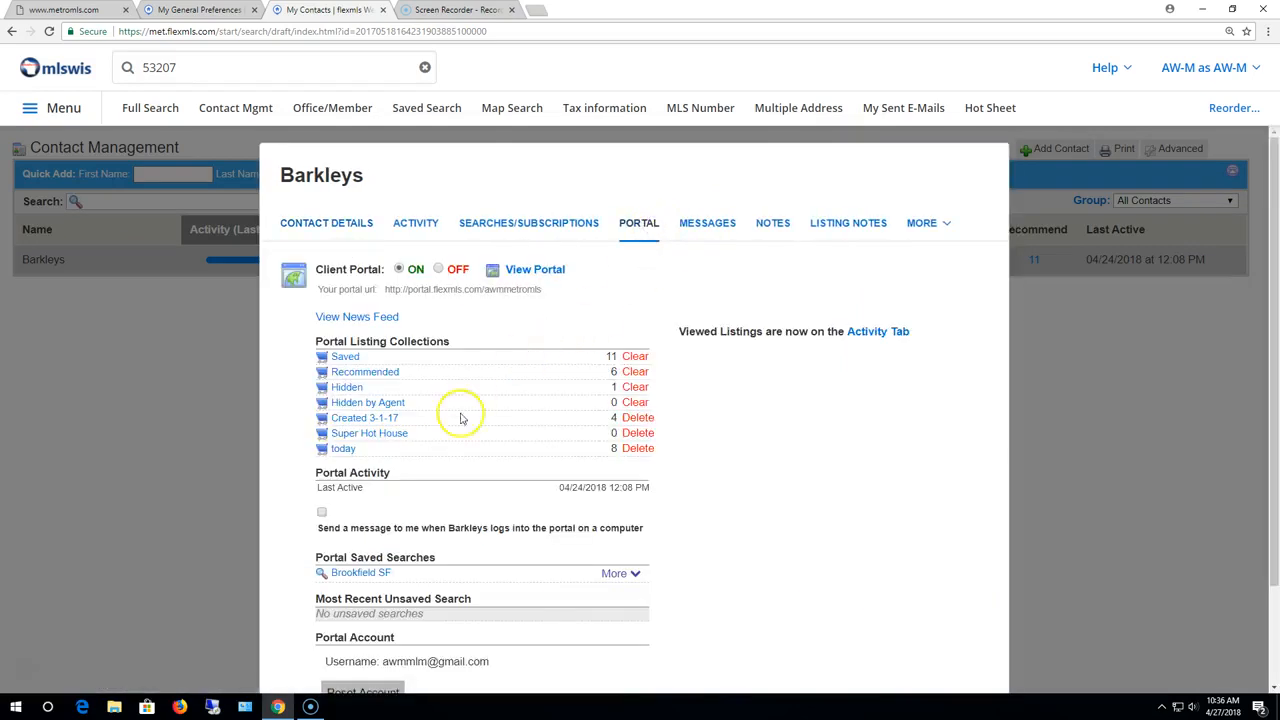
{"action": "left_click_drag", "start_coordinate": [656, 492], "coordinate": [430, 495]}
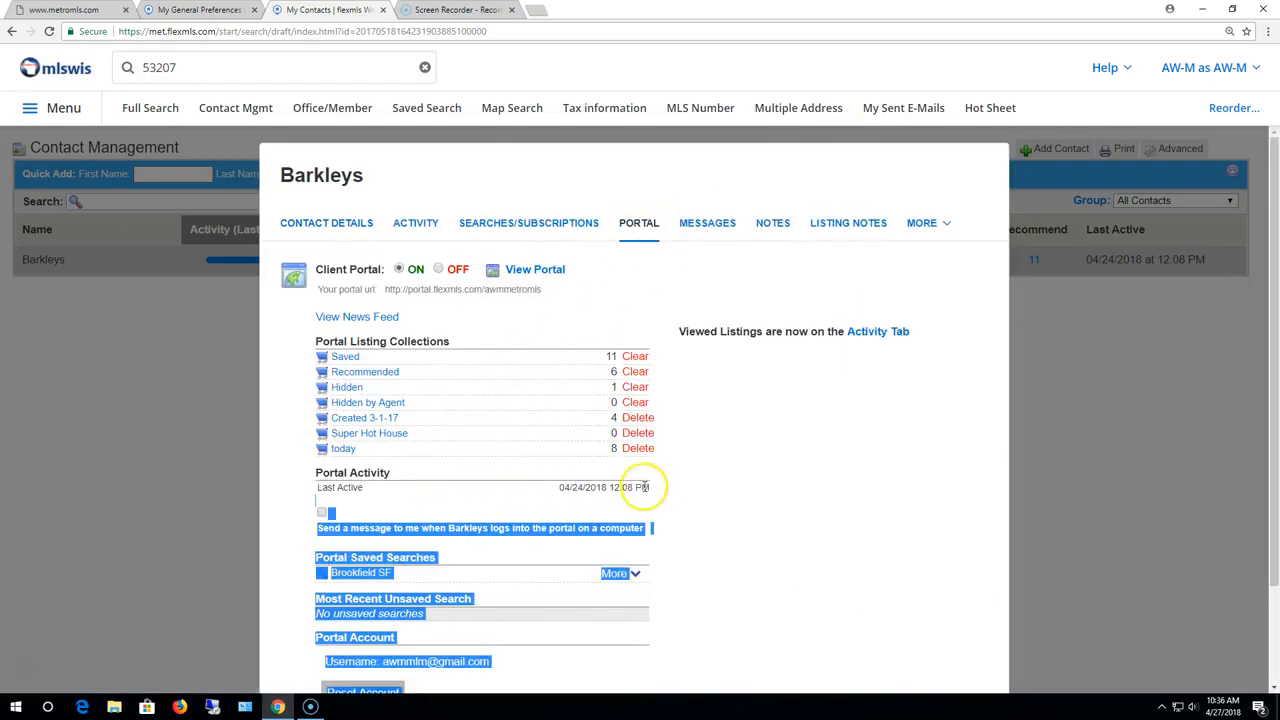
{"action": "left_click", "coordinate": [498, 489]}
Step: Check the Reverse Prospecting default in General Preferences, close the contact's details and open a blank Add Contact form
{"action": "left_click", "coordinate": [203, 11]}
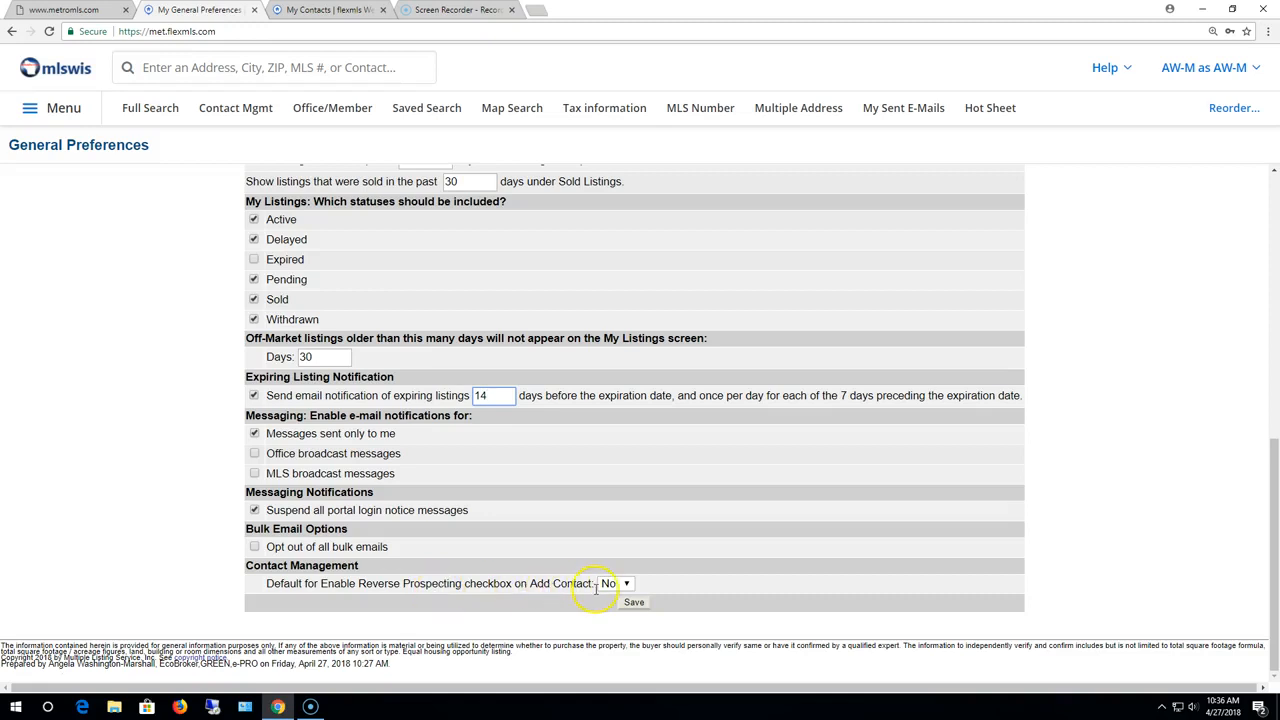
{"action": "left_click", "coordinate": [307, 12]}
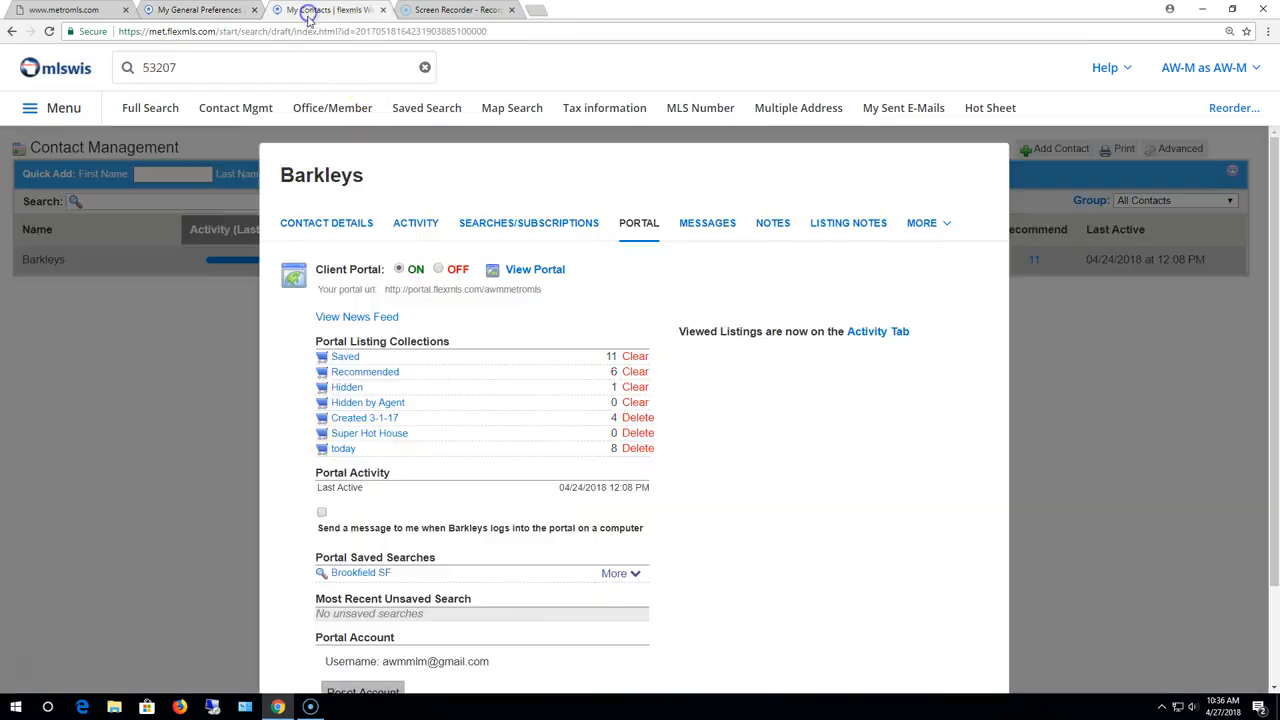
{"action": "left_click", "coordinate": [1099, 392]}
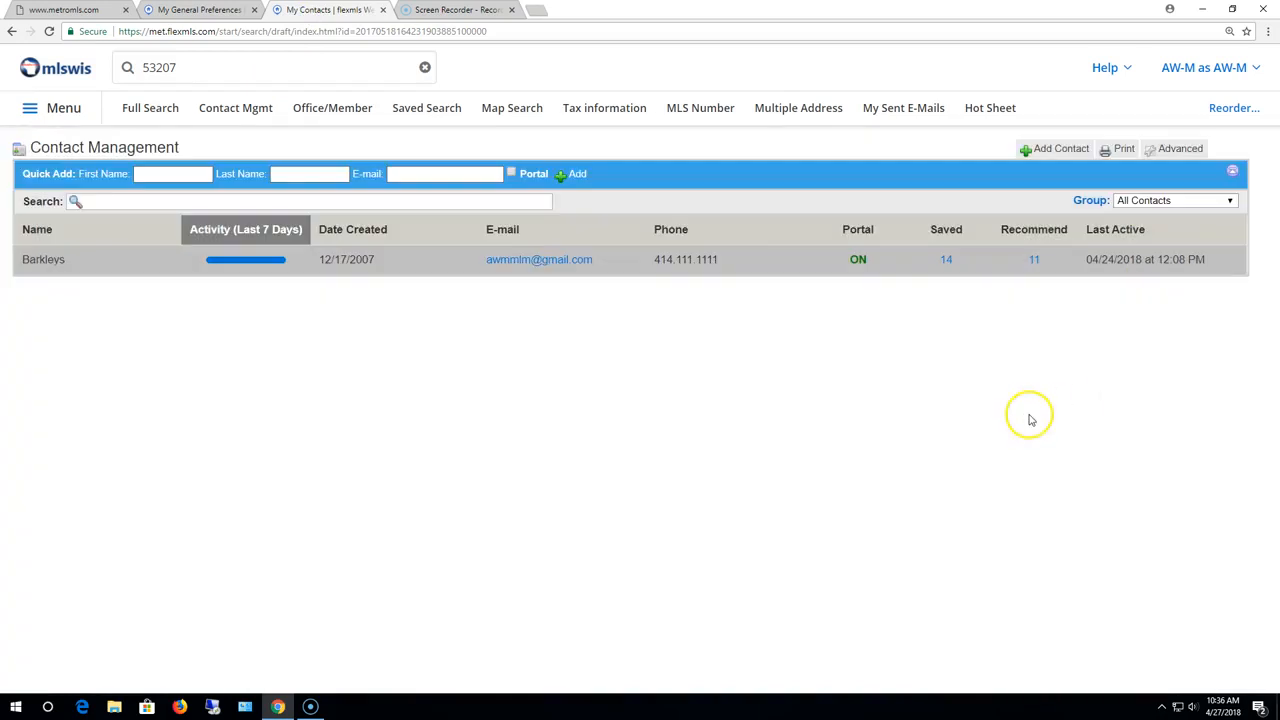
{"action": "left_click", "coordinate": [1060, 149]}
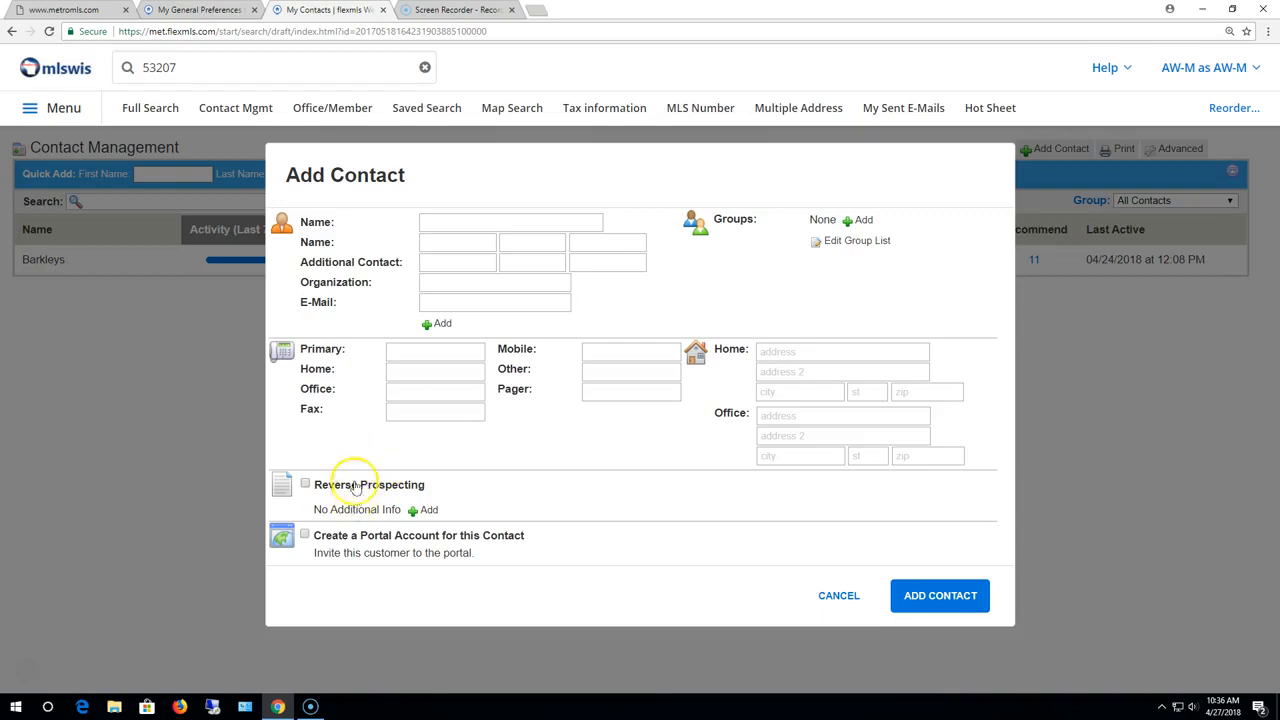
Step: Keep the Reverse Prospecting default for new contacts at No and save the General Preferences
{"action": "left_click", "coordinate": [214, 12]}
{"action": "left_click", "coordinate": [624, 584]}
{"action": "left_click", "coordinate": [628, 588]}
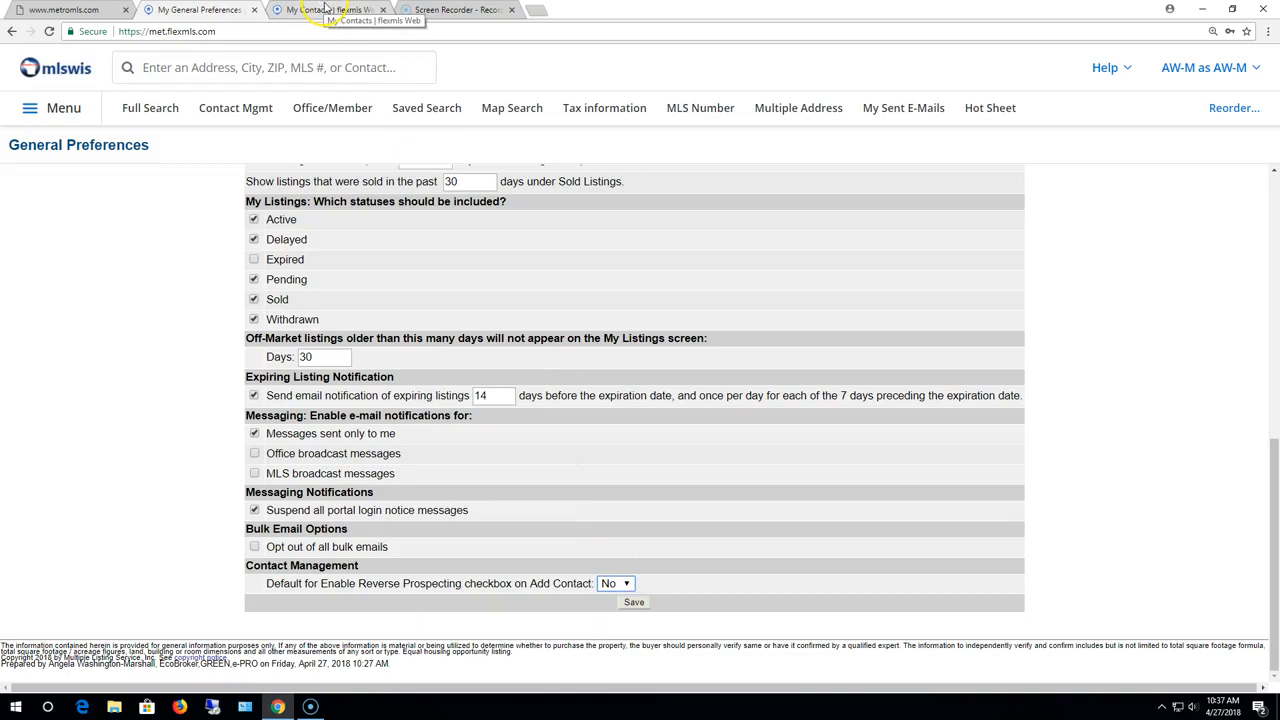
{"action": "scroll", "coordinate": [679, 490], "scroll_direction": "up", "scroll_amount": 3}
{"action": "scroll", "coordinate": [677, 490], "scroll_direction": "down", "scroll_amount": 3}
{"action": "left_click", "coordinate": [636, 605]}
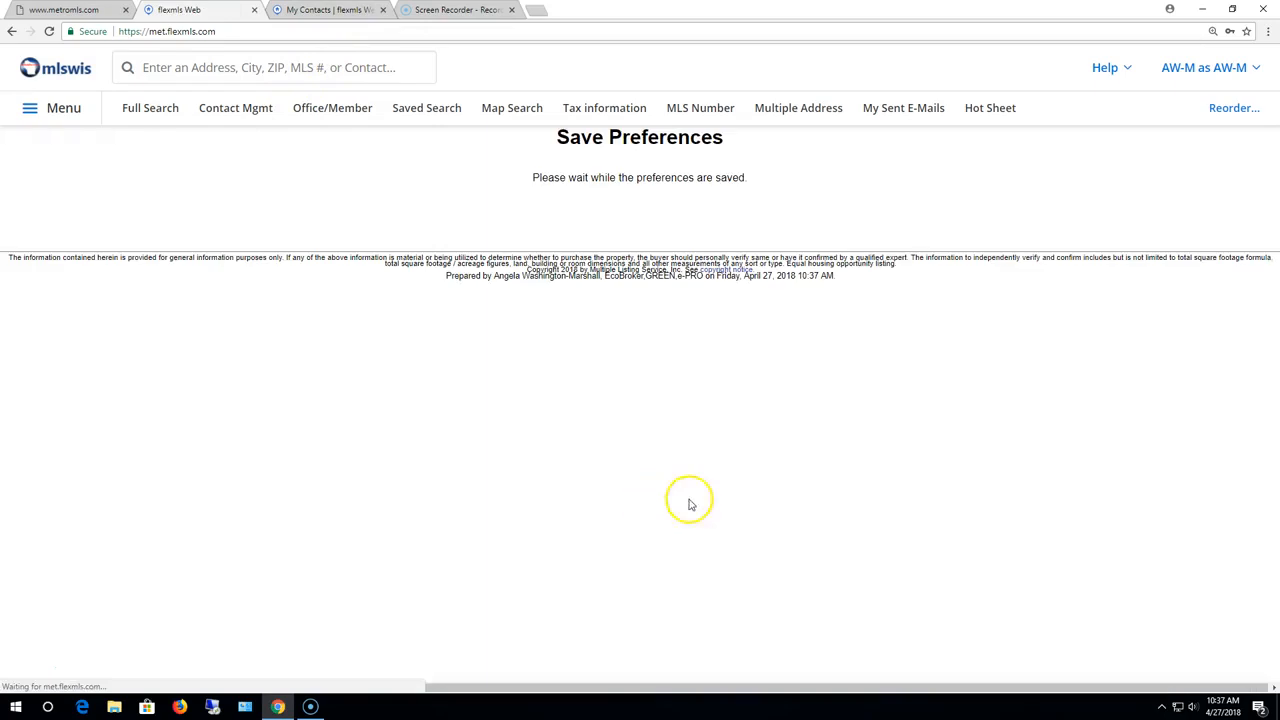